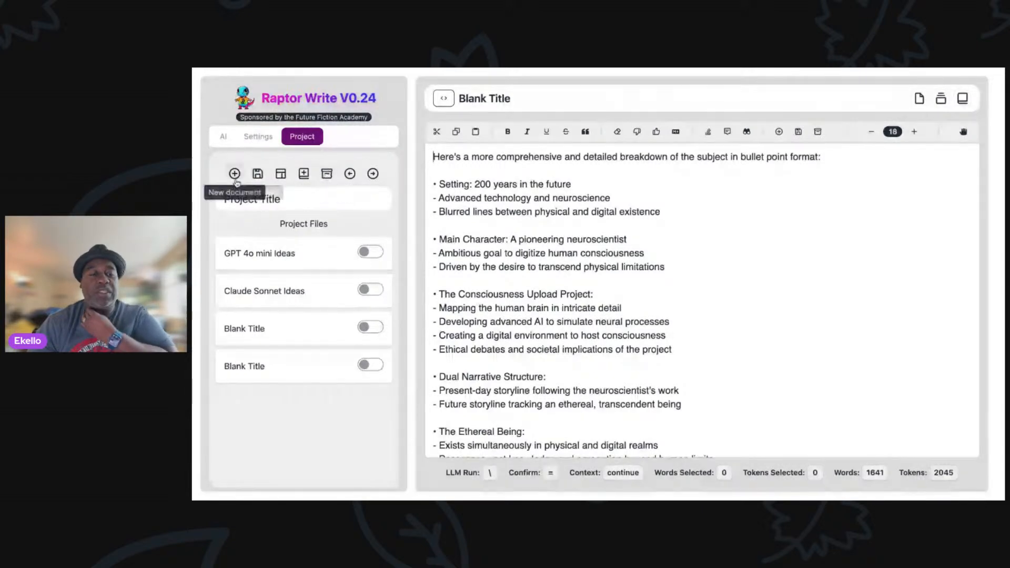
Save the current project and start a new, empty project
{"action": "left_click", "coordinate": [257, 175]}
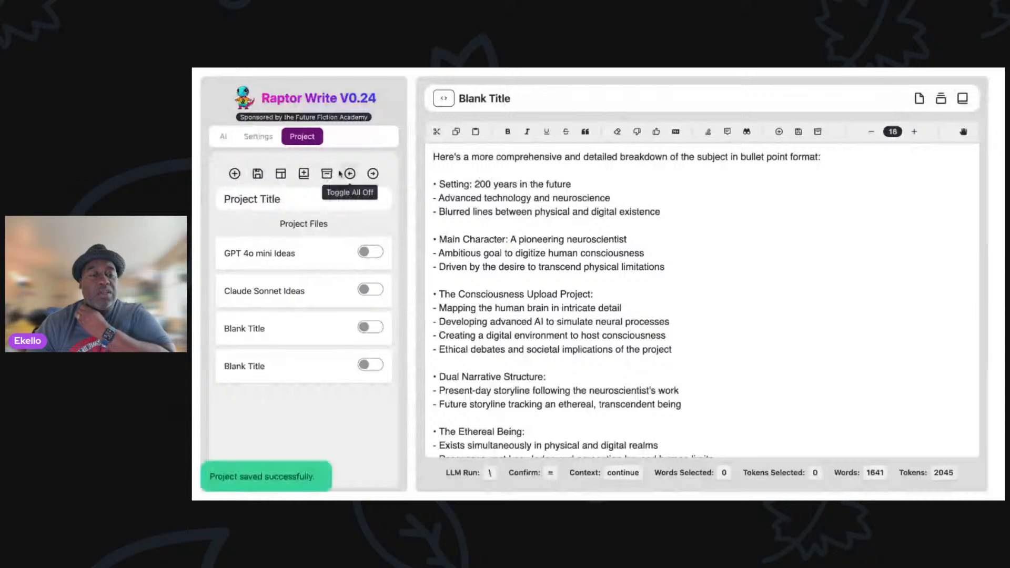
{"action": "left_click", "coordinate": [305, 174]}
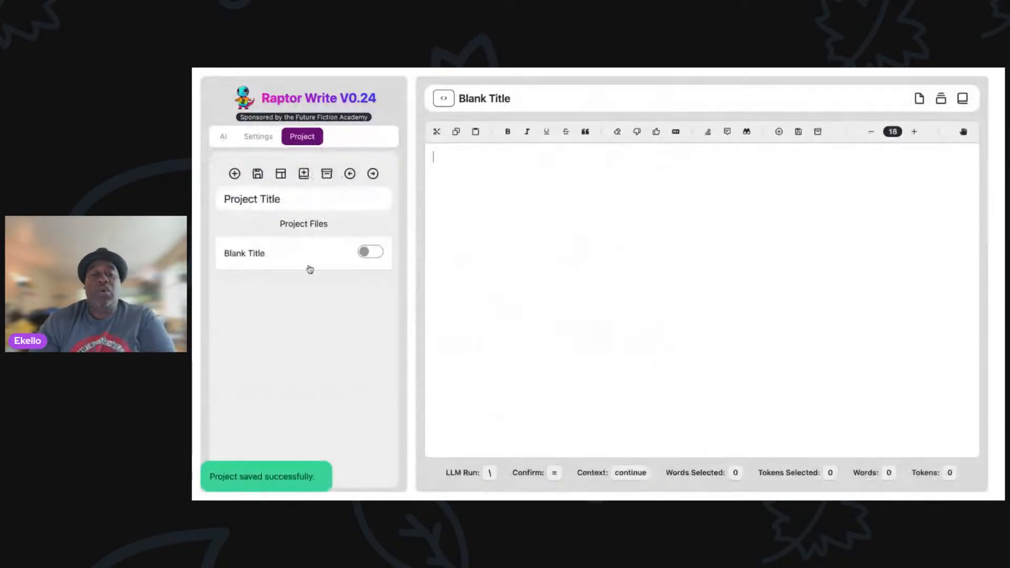
Enter the request for a prompt instructing a large language model how to write Serials, and generate a reply with anthropic/claude-3.5-sonnet
{"action": "left_click", "coordinate": [470, 160]}
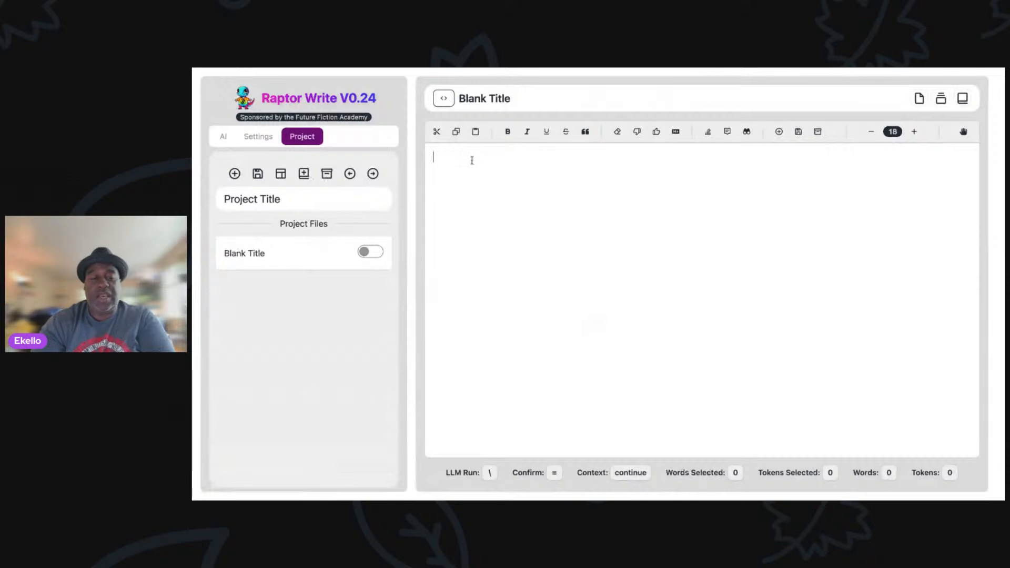
{"action": "type", "text": "I would like you to write a prompt for a large language model that will instruct it on how to write Serials. The idea is to take an initial idea from the author and turn that into multiple chapters in a single book that could also double as standalone stories for the serial.    Remember it has to be in the form of a prompt."}
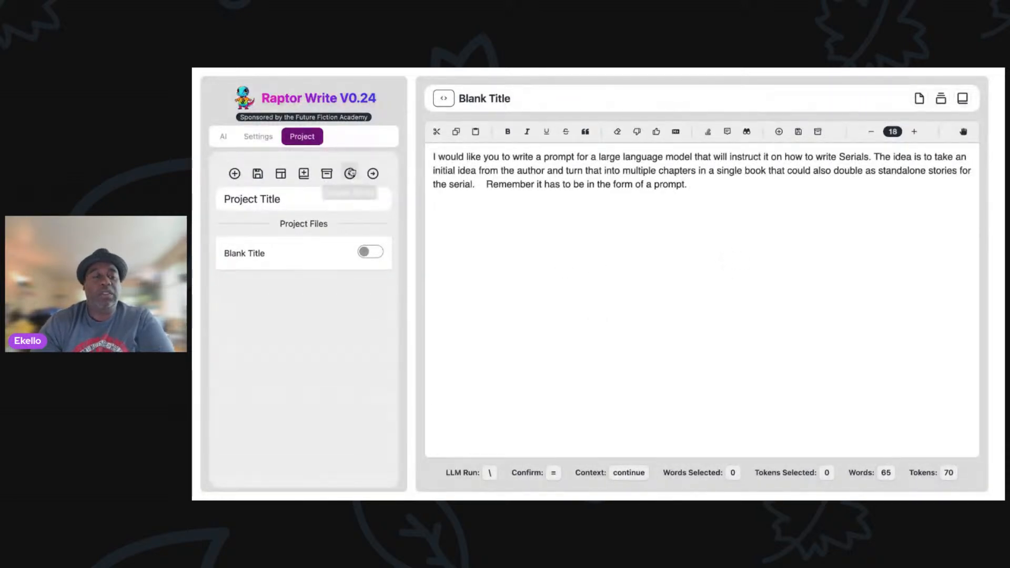
{"action": "left_click", "coordinate": [224, 139]}
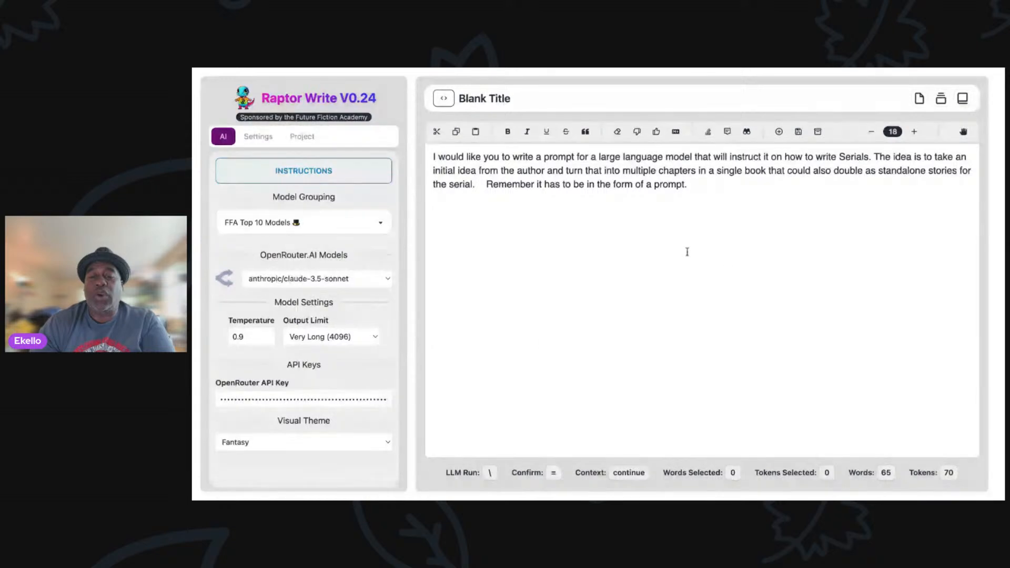
{"action": "left_click", "coordinate": [686, 186]}
{"action": "key", "text": "Return"}
{"action": "key", "text": "Return"}
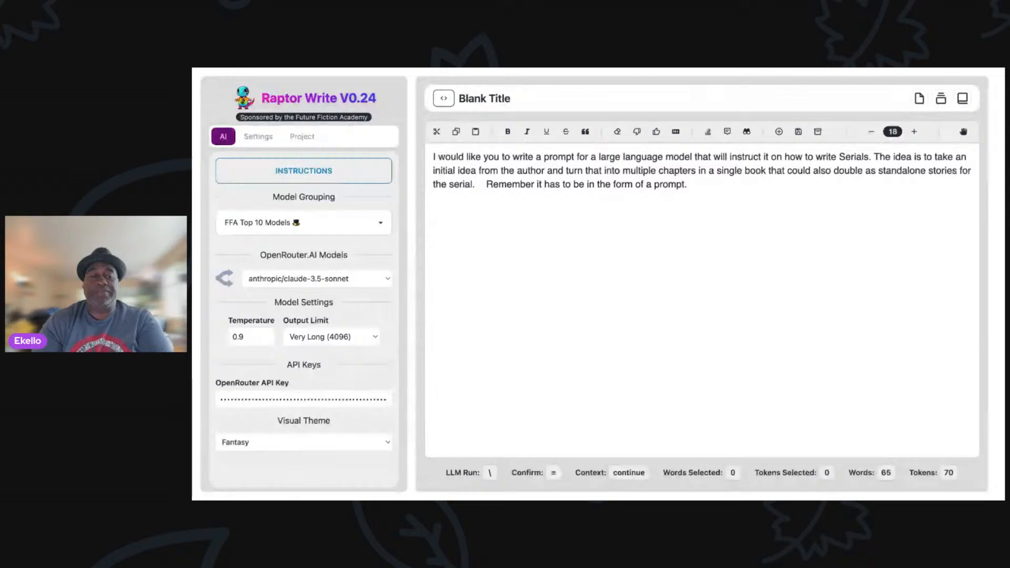
{"action": "key", "text": "backslash"}
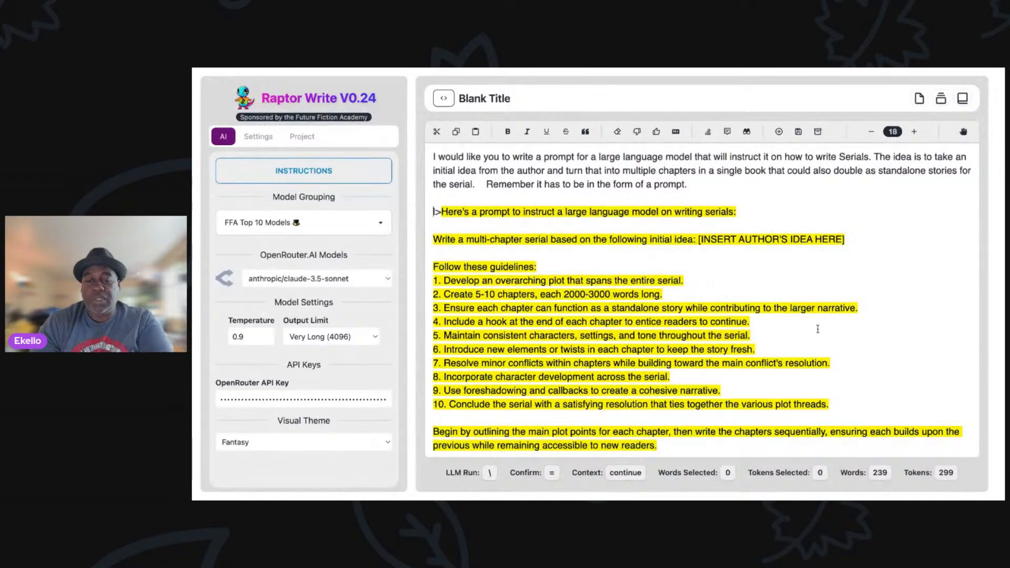
Replace the document's title with "Sonnet Reply"
{"action": "left_click", "coordinate": [528, 98]}
{"action": "key", "text": "BackSpace"}
{"action": "key", "text": "BackSpace"}
{"action": "key", "text": "BackSpace"}
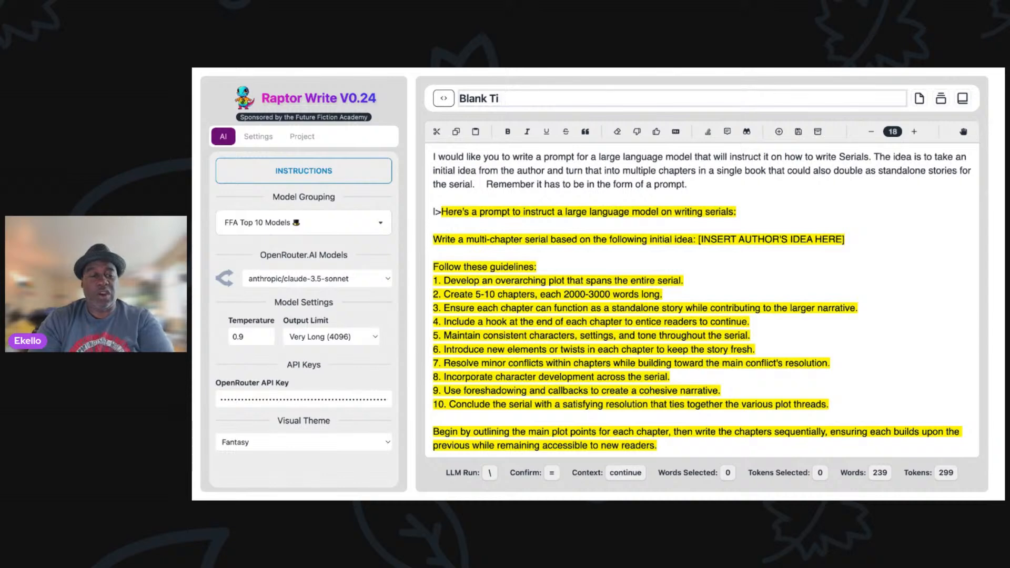
{"action": "key", "text": "BackSpace"}
{"action": "key", "text": "BackSpace"}
{"action": "key", "text": "BackSpace"}
{"action": "key", "text": "BackSpace"}
{"action": "key", "text": "BackSpace"}
{"action": "key", "text": "BackSpace"}
{"action": "key", "text": "BackSpace"}
{"action": "key", "text": "BackSpace"}
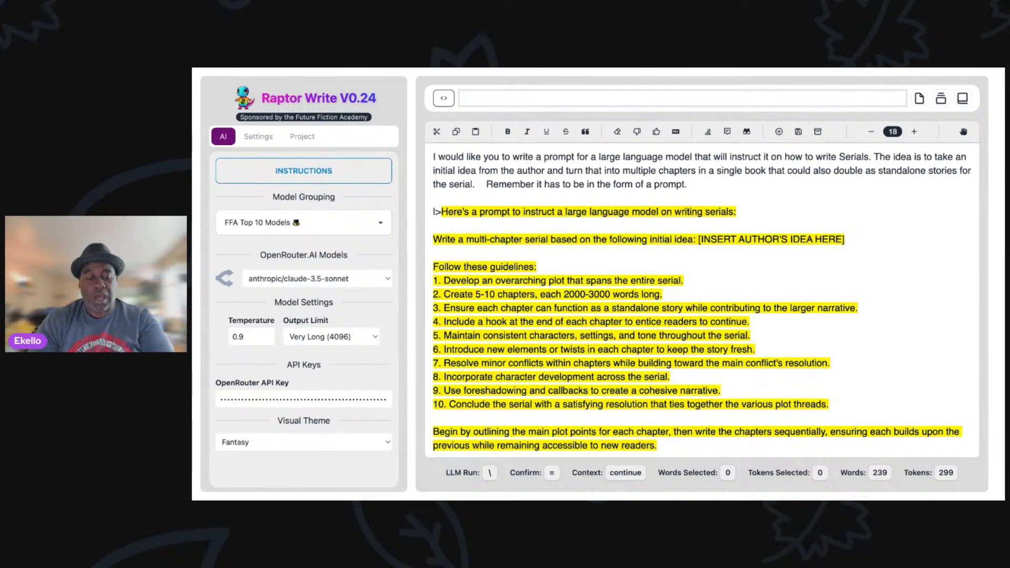
{"action": "type", "text": "S"}
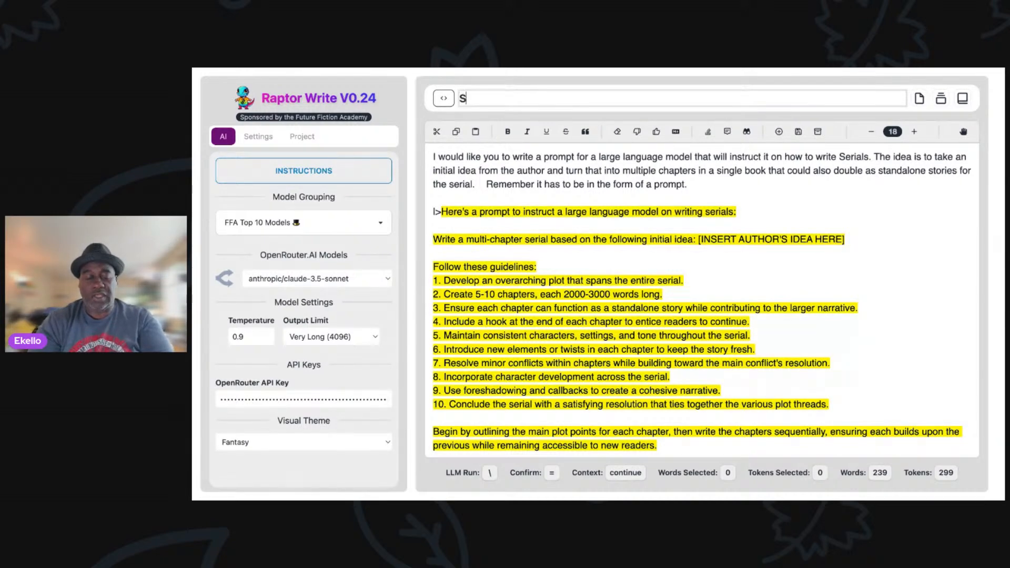
{"action": "type", "text": "onnet "}
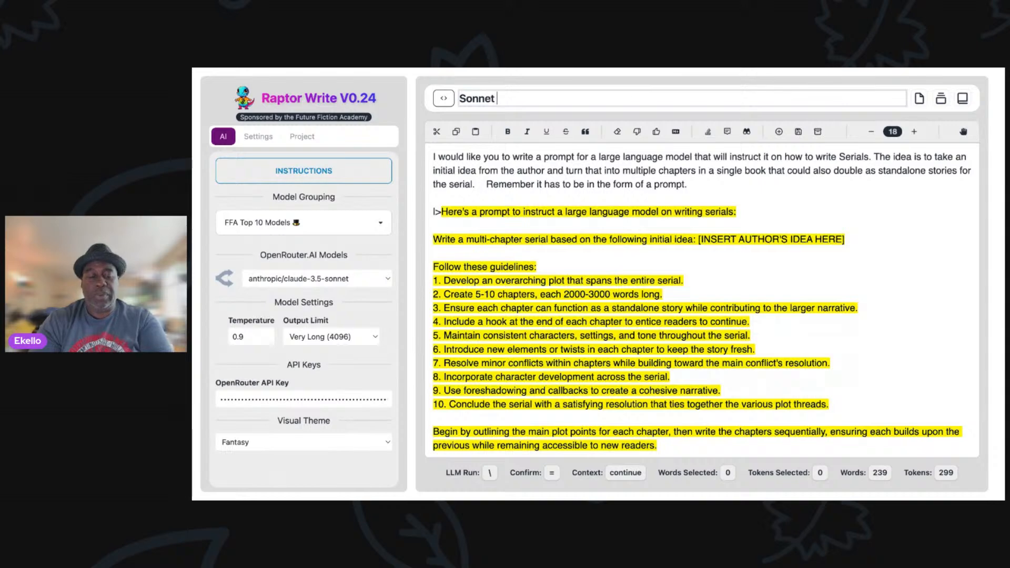
{"action": "type", "text": "Re"}
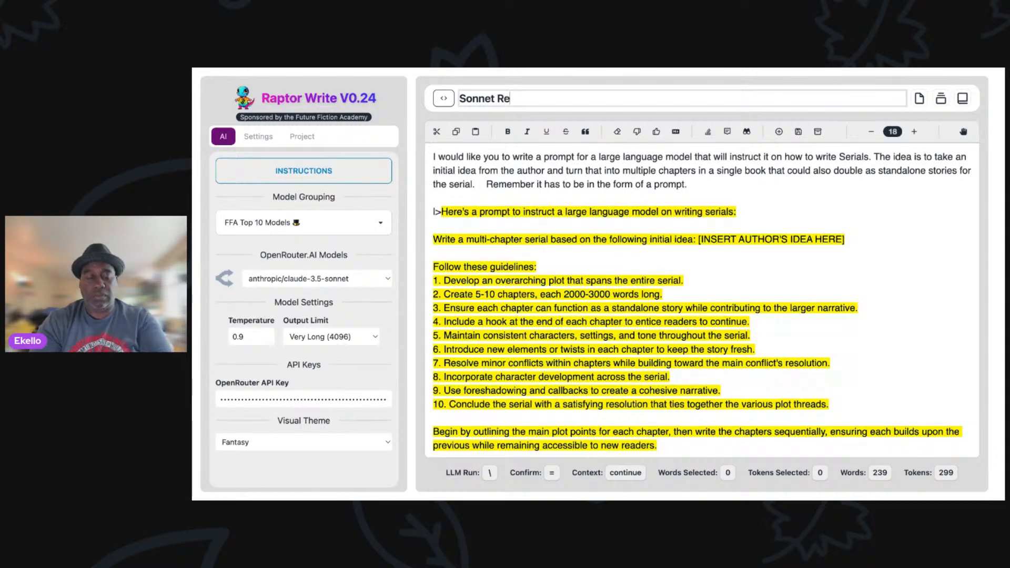
{"action": "type", "text": "ply"}
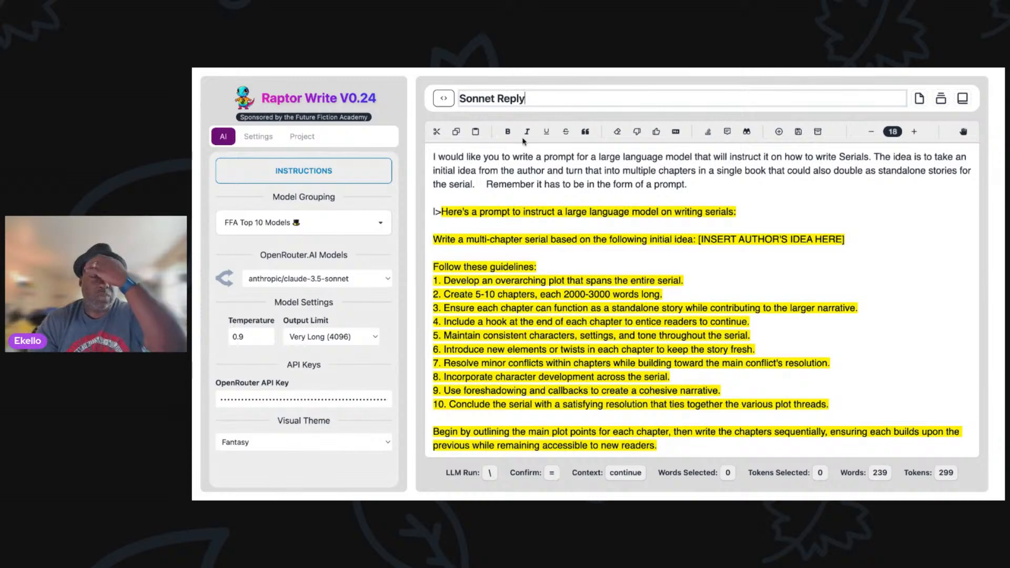
Accept the highlighted generated text in the Sonnet Reply document
{"action": "scroll", "coordinate": [680, 342], "scroll_direction": "down", "scroll_amount": 1}
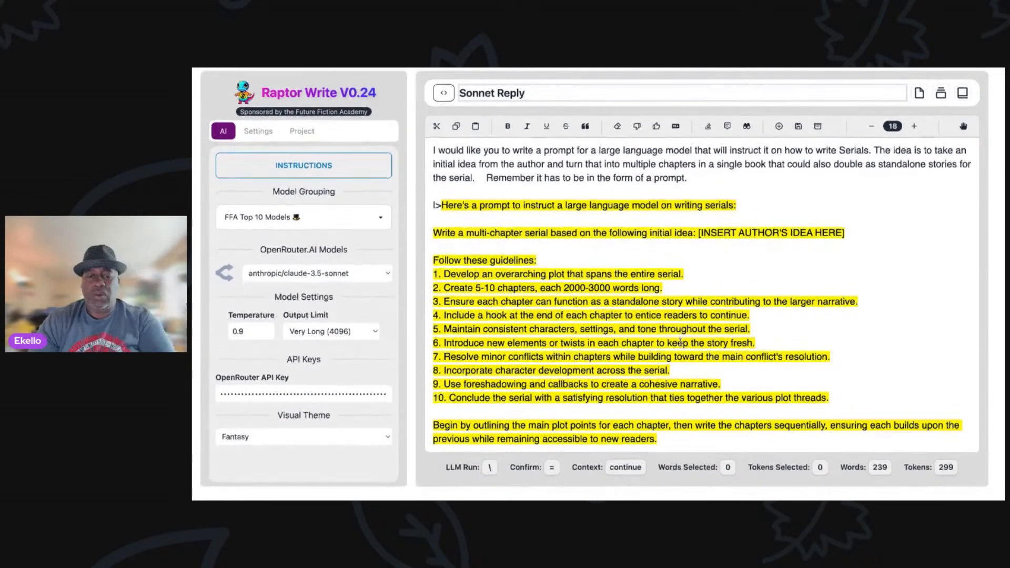
{"action": "left_click", "coordinate": [656, 134]}
{"action": "scroll", "coordinate": [708, 312], "scroll_direction": "up", "scroll_amount": 1}
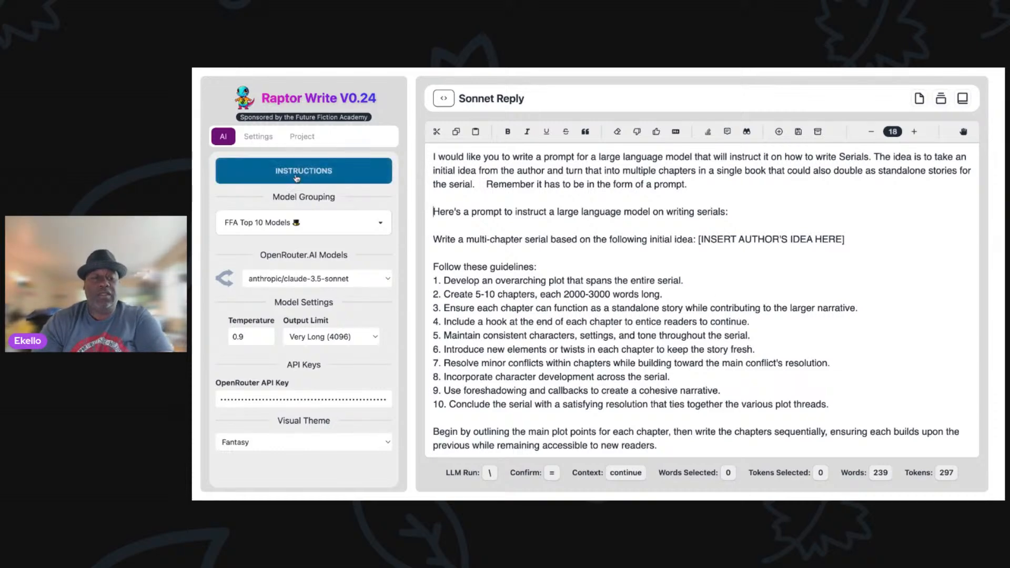
Create a new document and switch the OpenRouter model to mistralai/mistral-large
{"action": "left_click", "coordinate": [778, 131]}
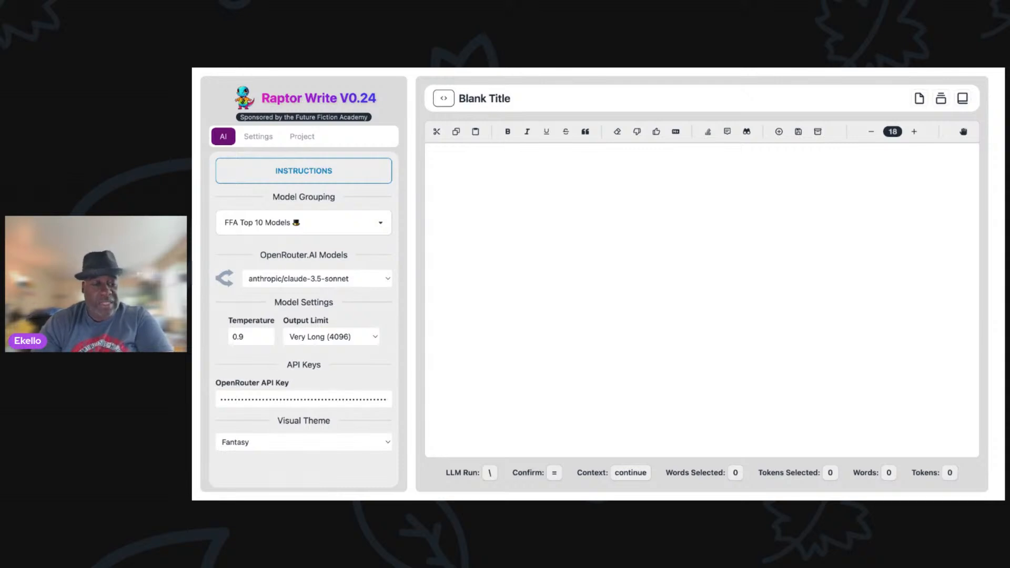
{"action": "key", "text": "Down"}
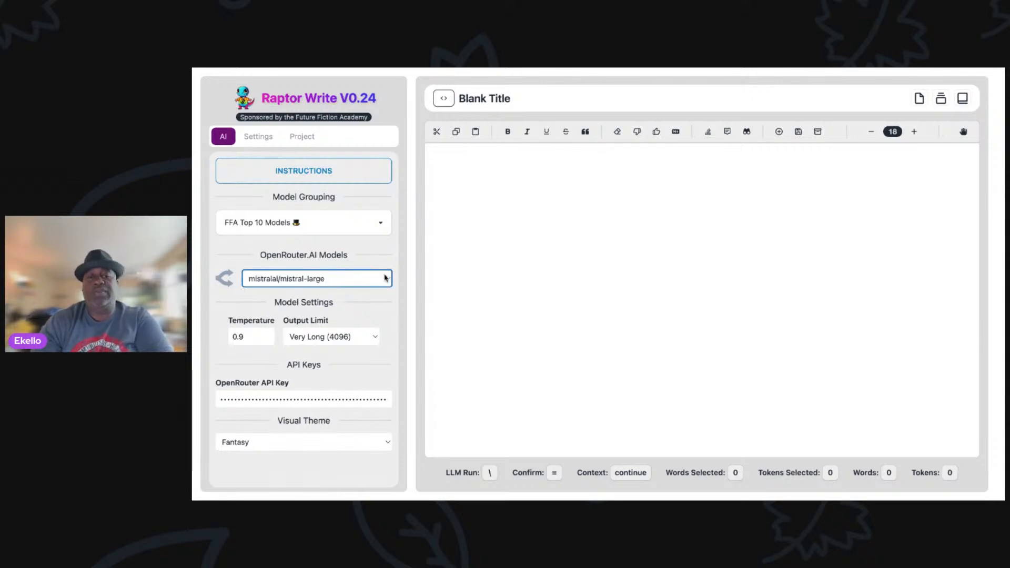
Title the new document "Mistral Lrg Reply"
{"action": "left_click", "coordinate": [444, 97]}
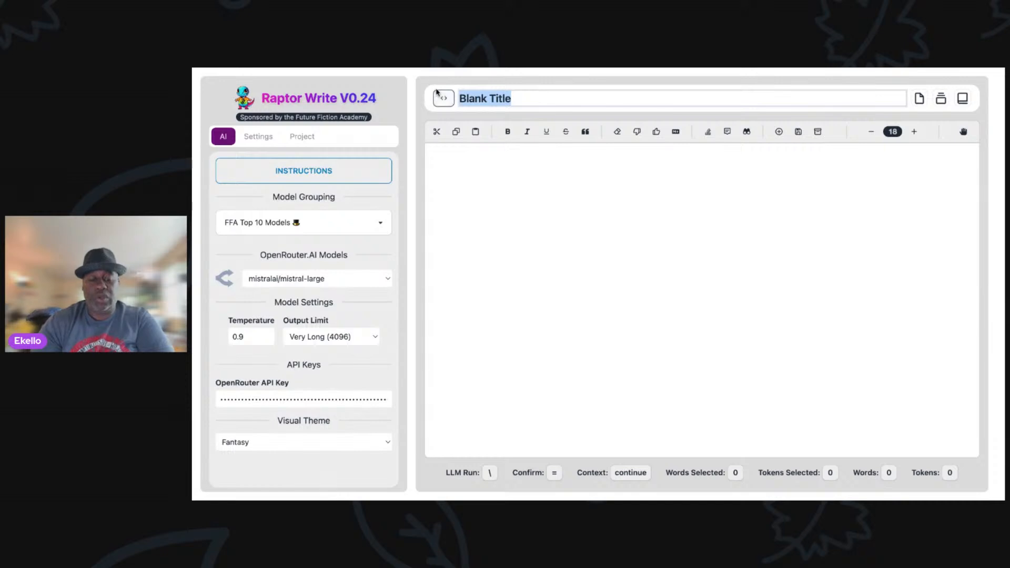
{"action": "type", "text": "Mi"}
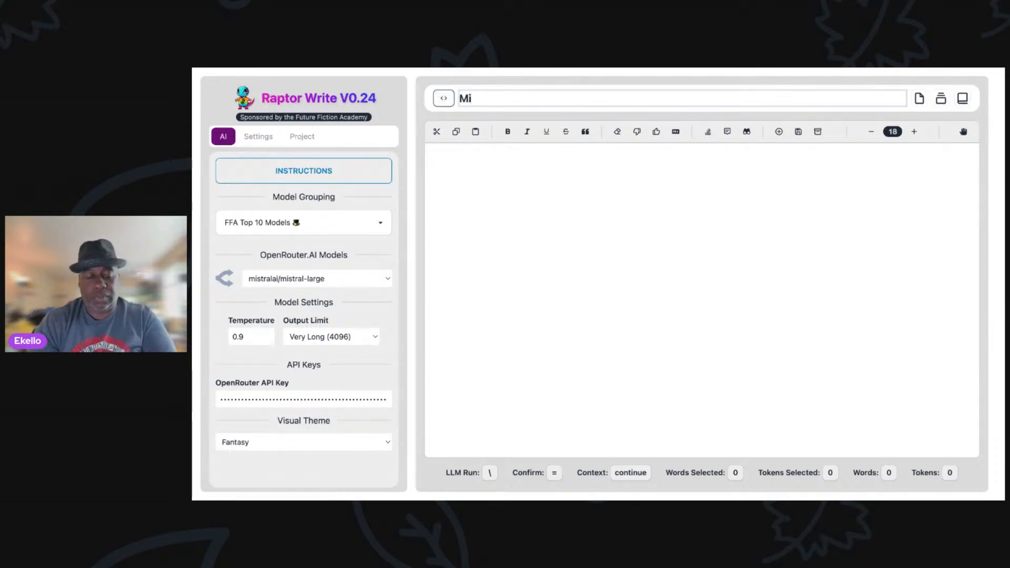
{"action": "type", "text": "stral "}
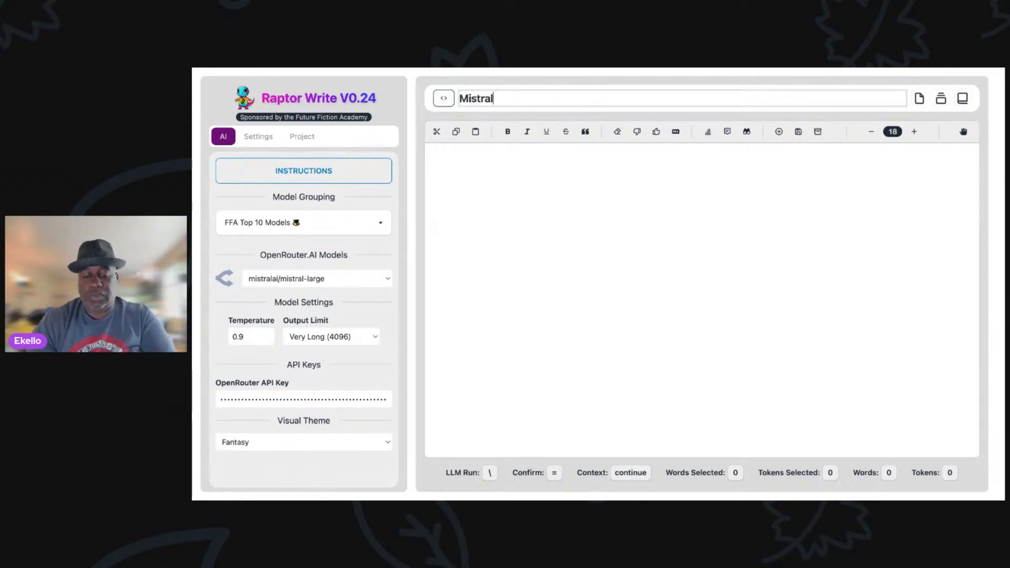
{"action": "type", "text": "La"}
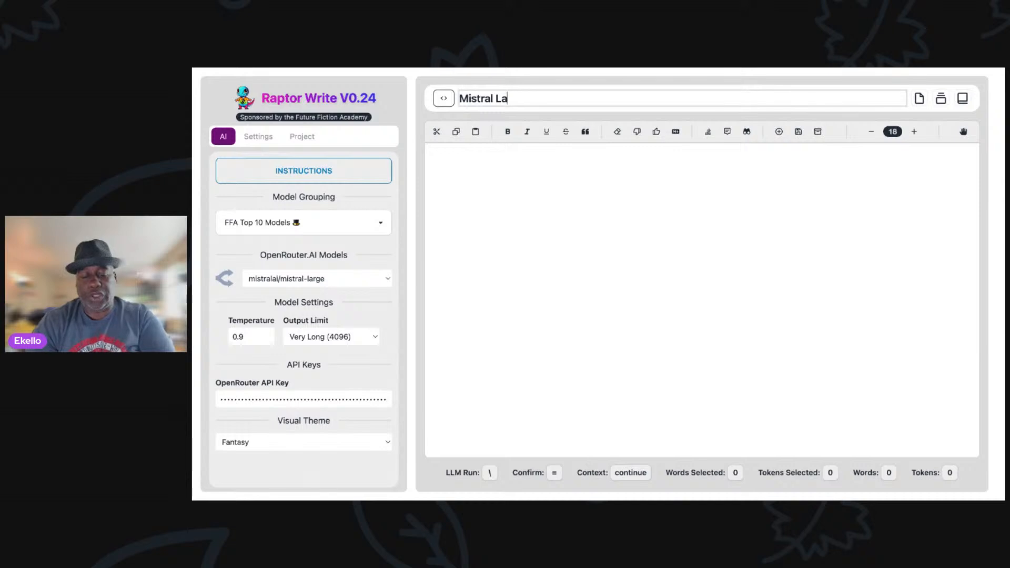
{"action": "key", "text": "BackSpace"}
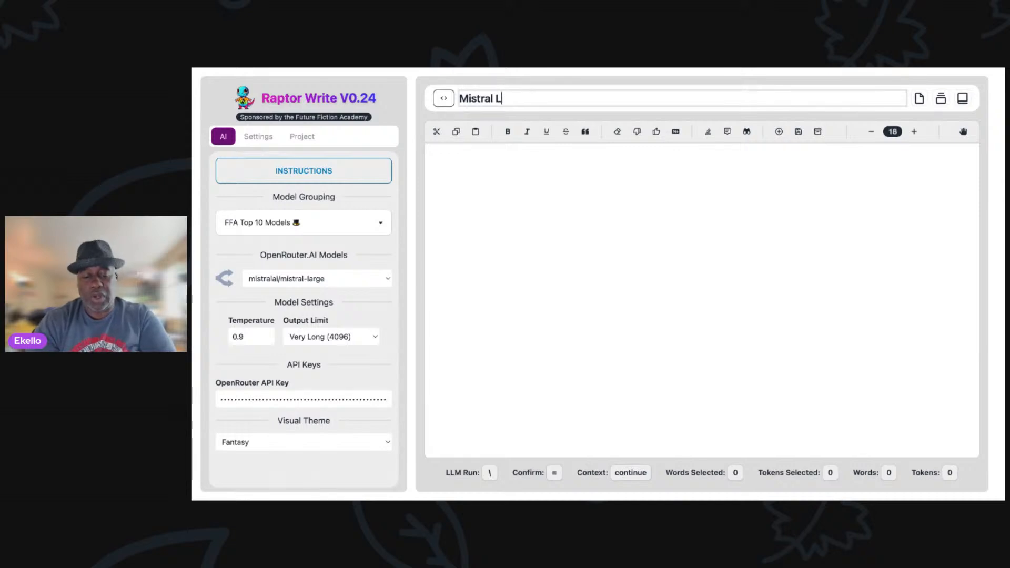
{"action": "type", "text": "rg"}
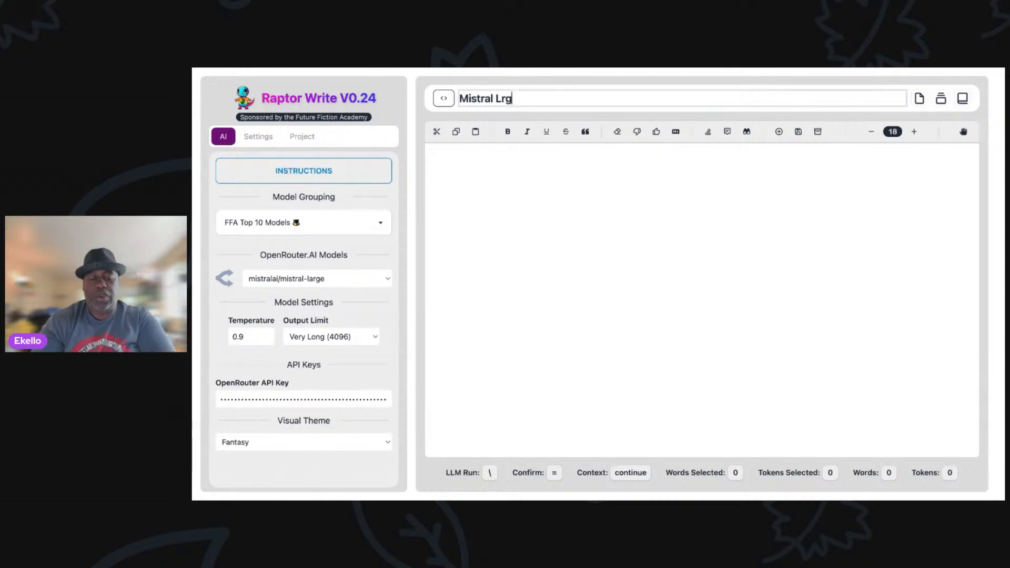
{"action": "type", "text": " Repla"}
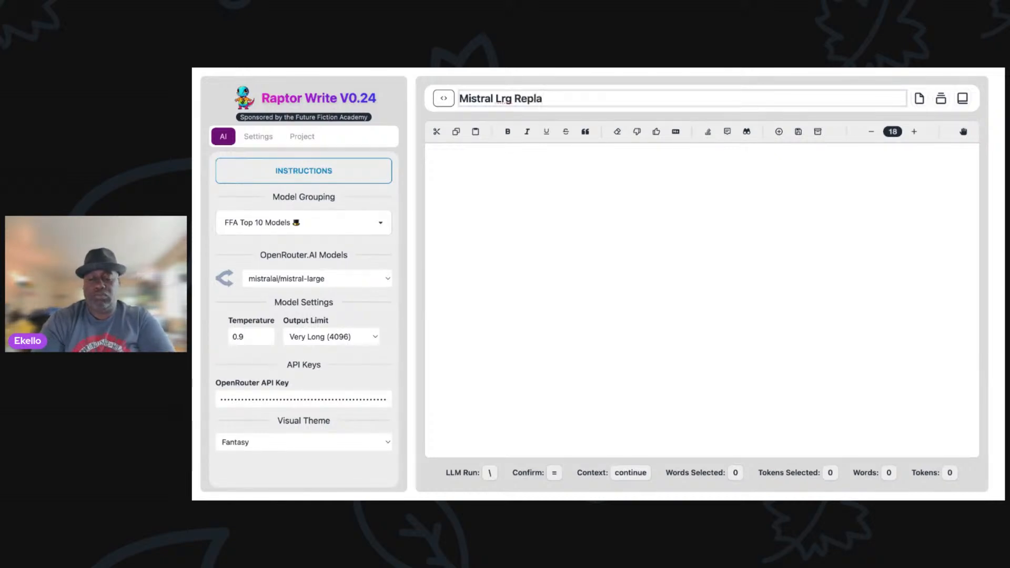
{"action": "key", "text": "BackSpace"}
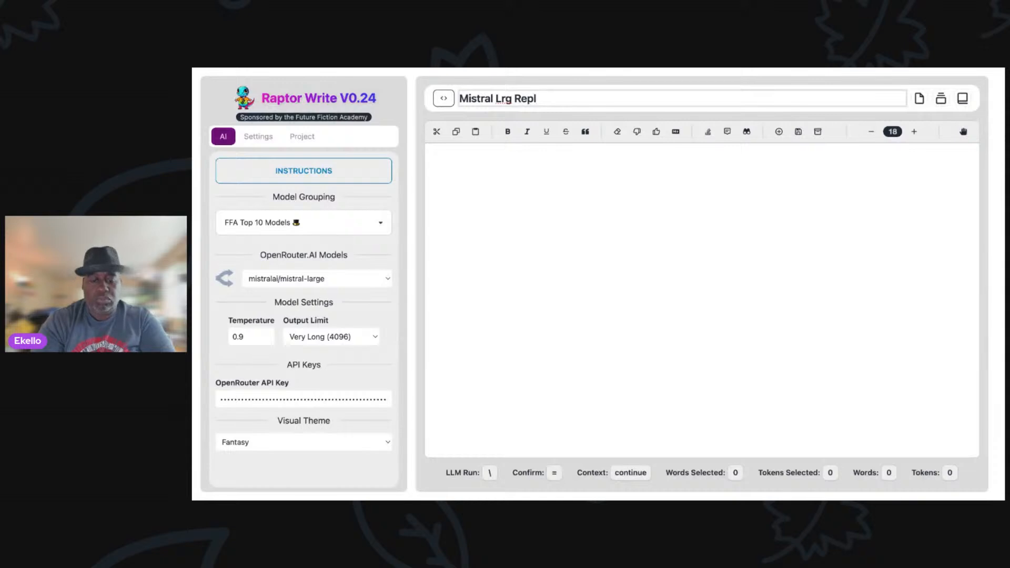
{"action": "type", "text": "y"}
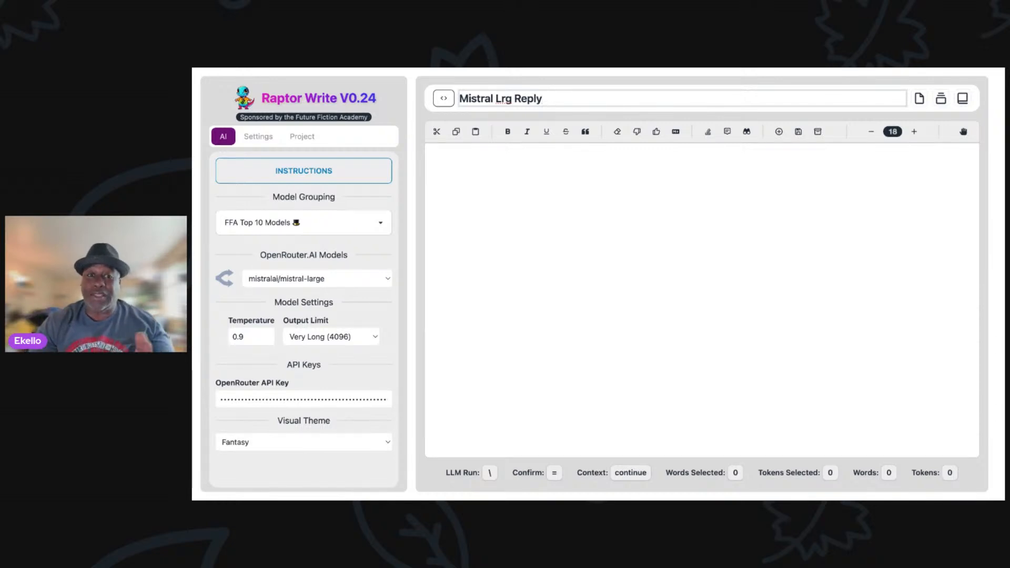
Enter the same Serials prompt-writing request in the Mistral Lrg Reply document, then generate and accept the model's reply
{"action": "left_click", "coordinate": [449, 155]}
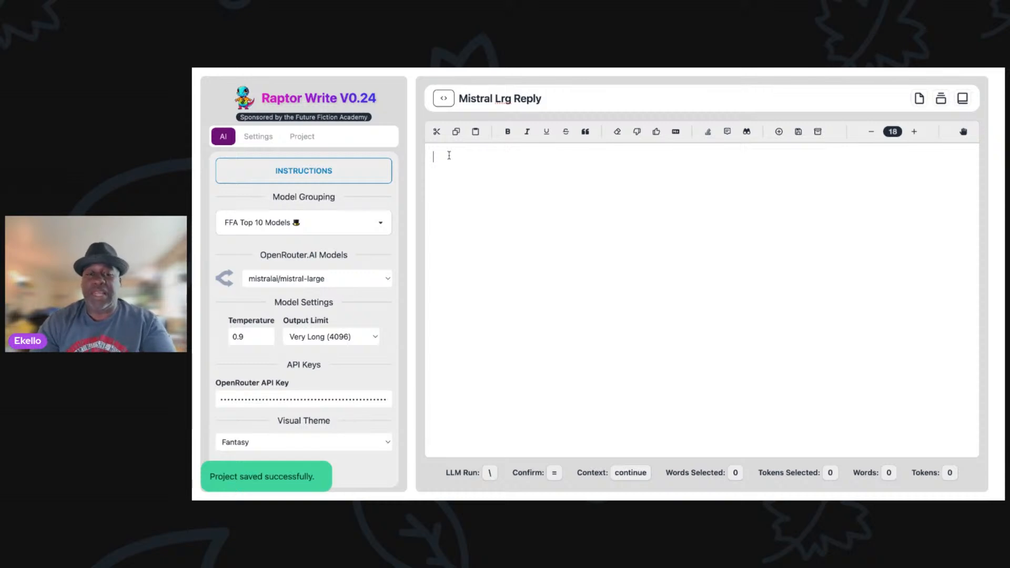
{"action": "type", "text": "I would like you to write a prompt for a large language model that will instruct it on how to write Serials. The idea is to take an initial idea from the author and turn that into multiple chapters in a single book that could also double as standalone stories for the serial.    Remember it has to be in the form of a prompt."}
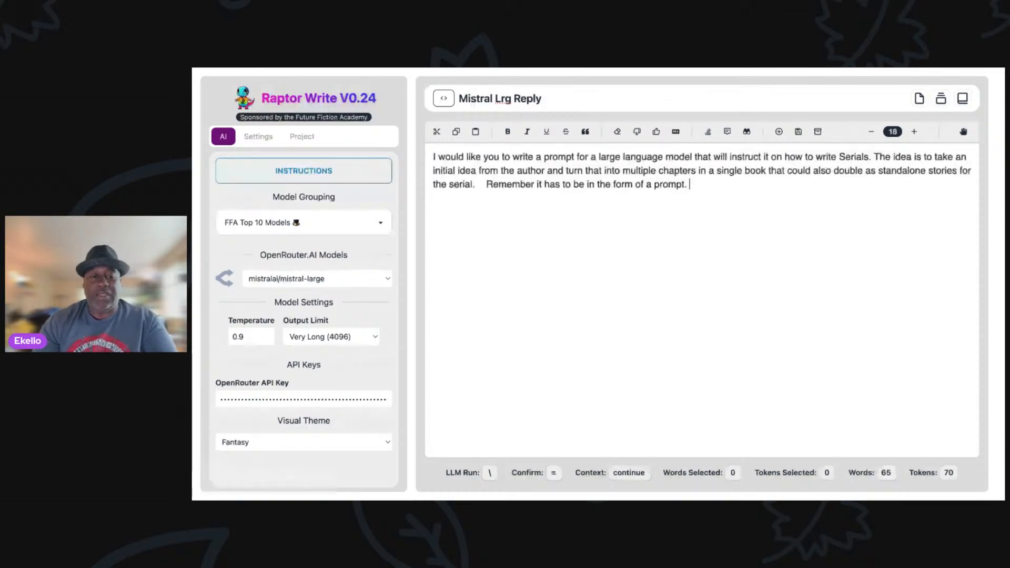
{"action": "key", "text": "backslash"}
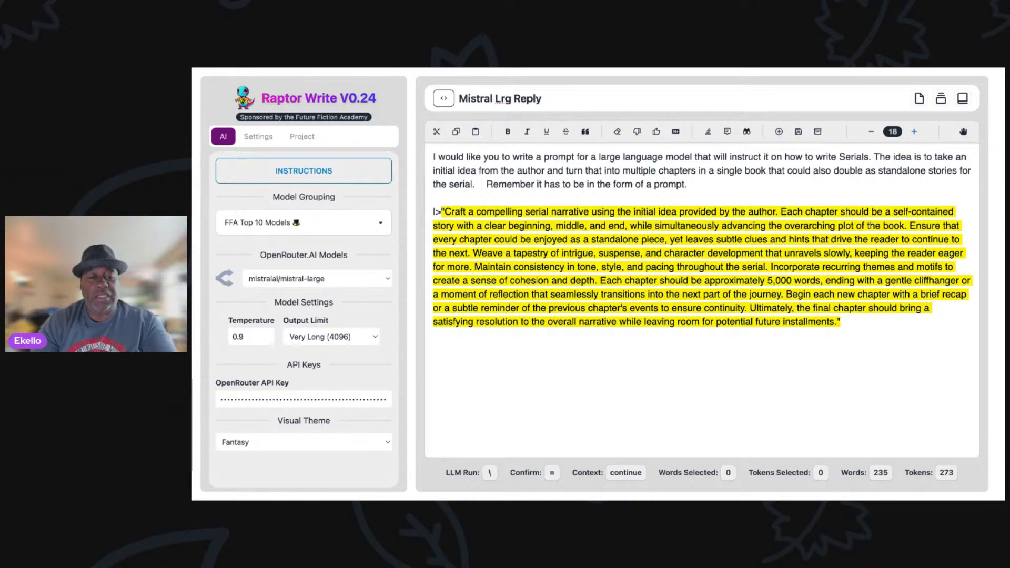
{"action": "key", "text": "="}
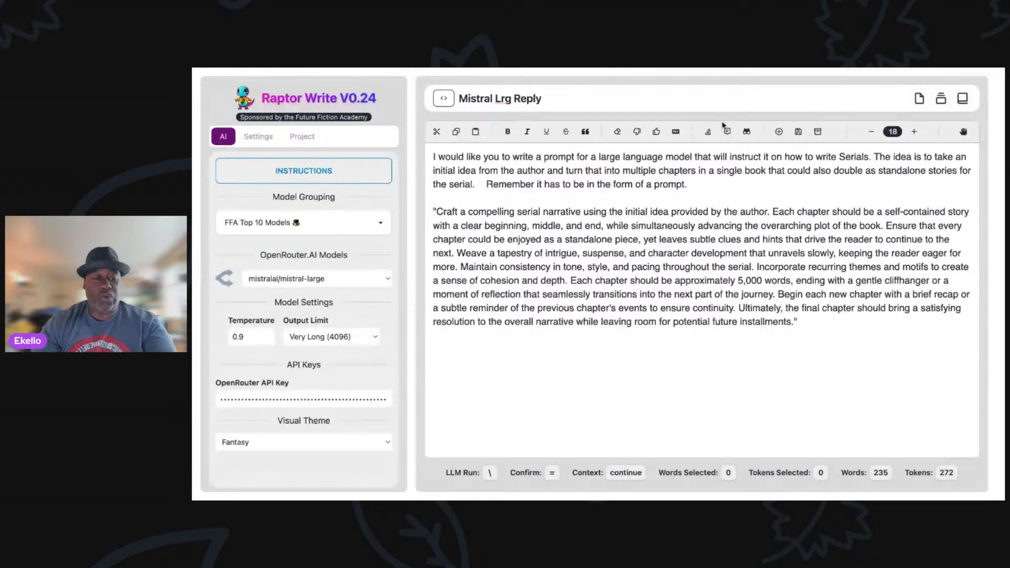
Create another new document and switch the OpenRouter model to google/gemini-pro-1.5
{"action": "left_click", "coordinate": [780, 134]}
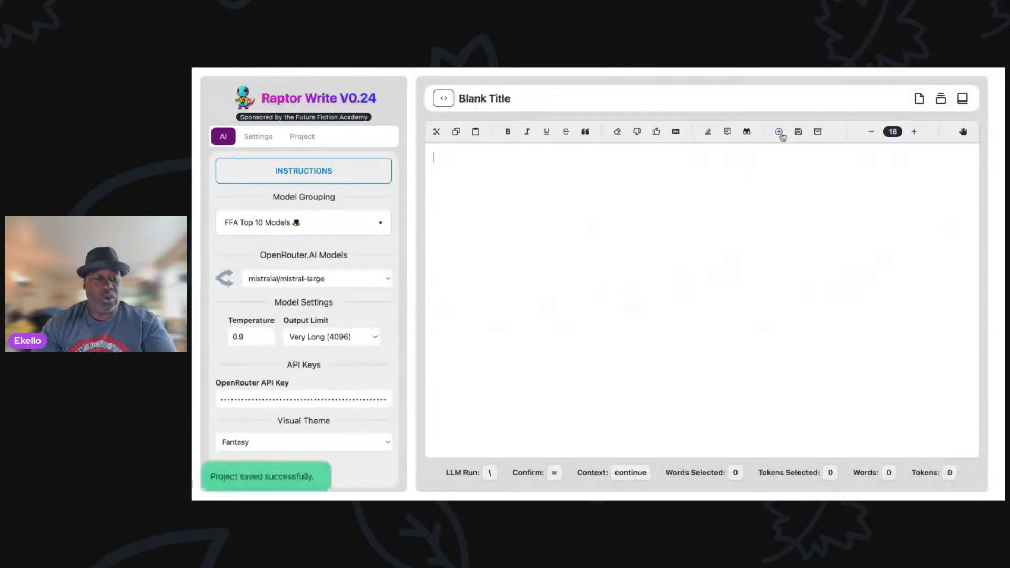
{"action": "left_click", "coordinate": [371, 281]}
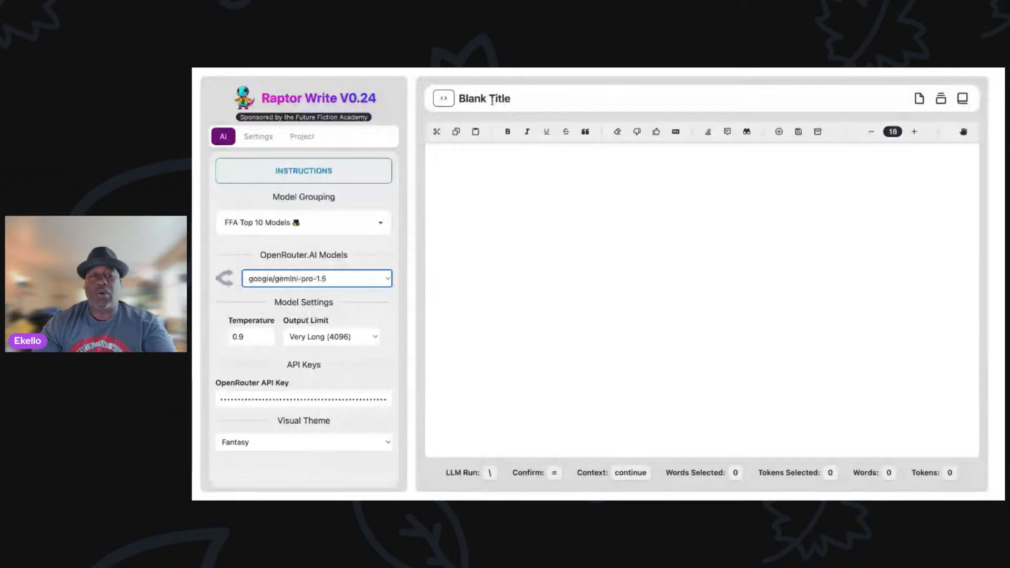
Title the new document "Gemini Pro 1.5 Reply"
{"action": "left_click_drag", "start_coordinate": [525, 98], "coordinate": [458, 100]}
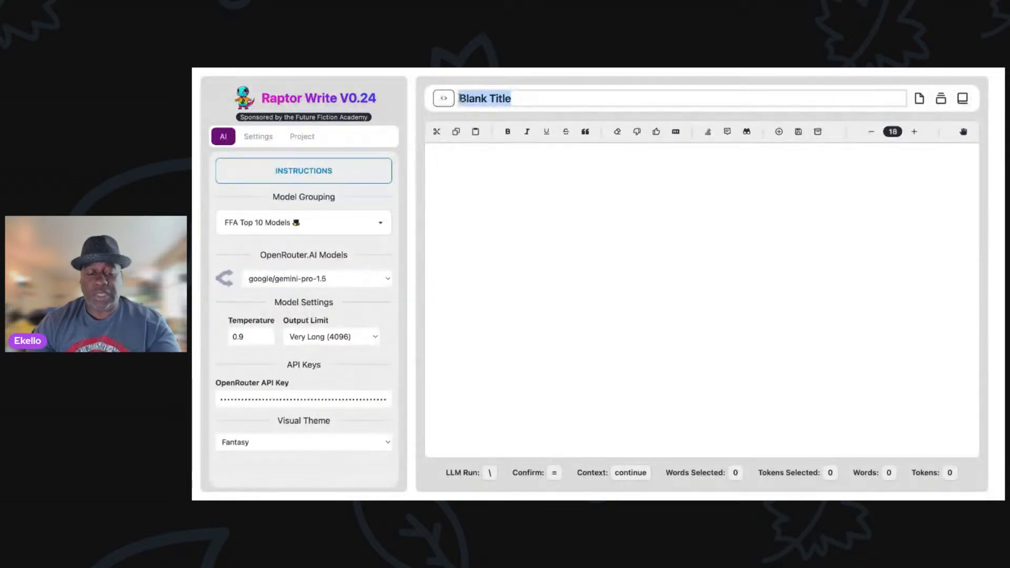
{"action": "type", "text": "Ge"}
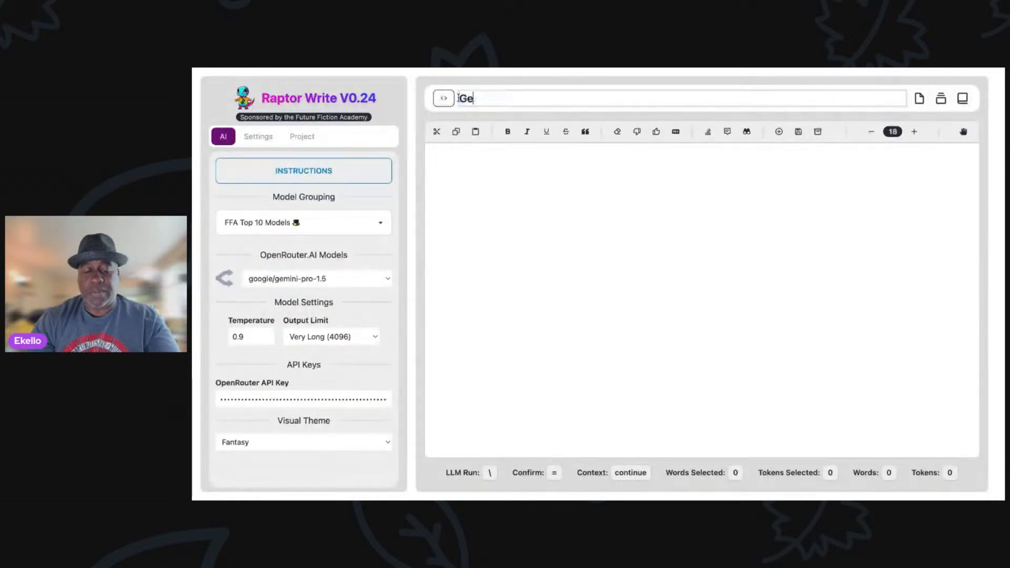
{"action": "type", "text": "mini "}
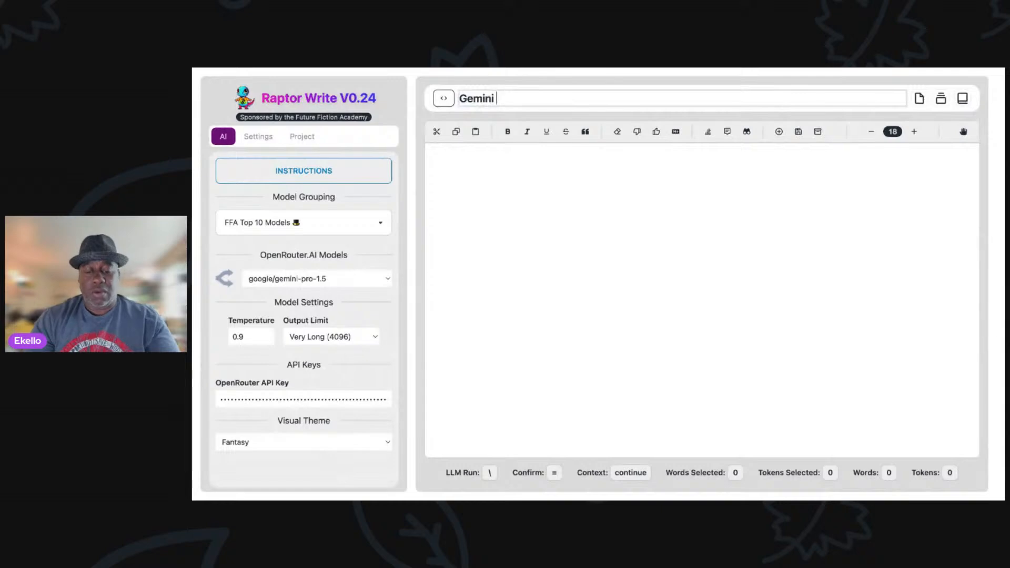
{"action": "type", "text": "Pro"}
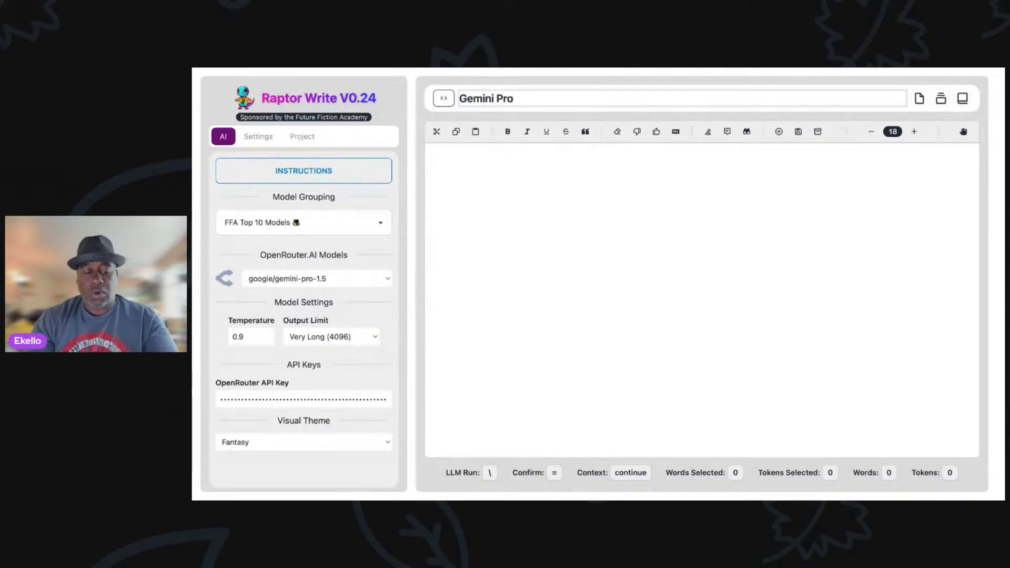
{"action": "type", "text": " 1."}
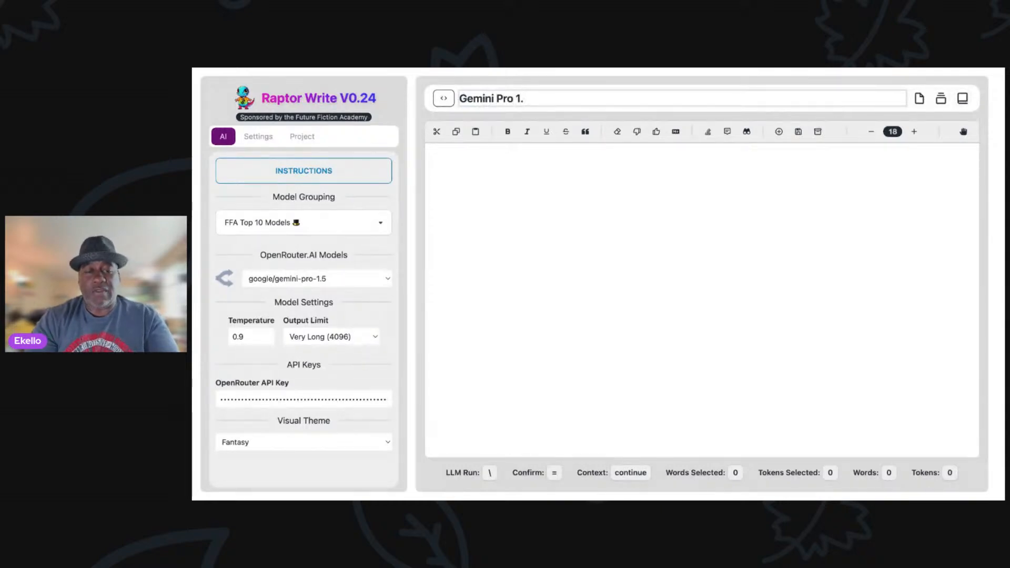
{"action": "type", "text": "5 "}
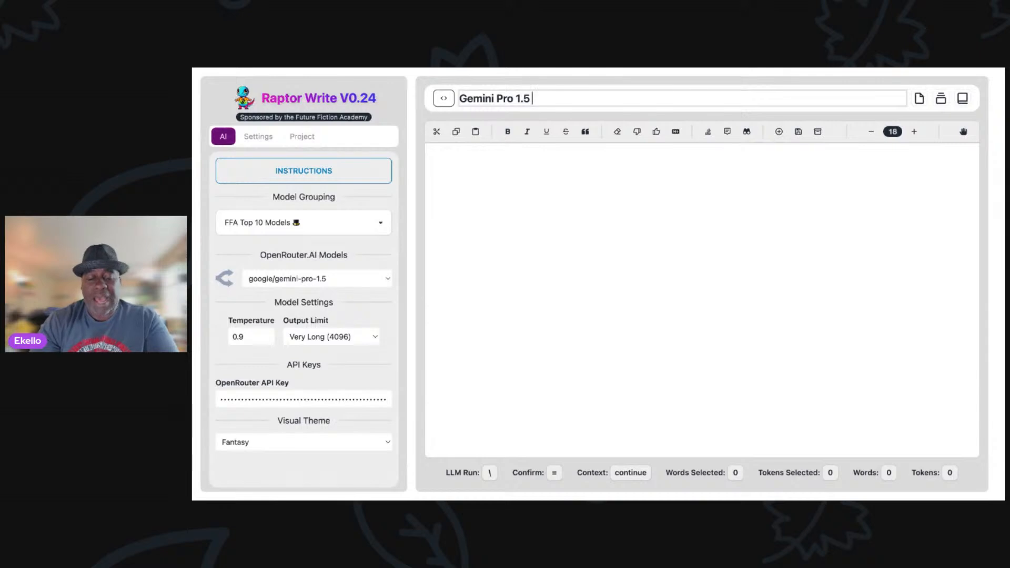
{"action": "type", "text": "Reply"}
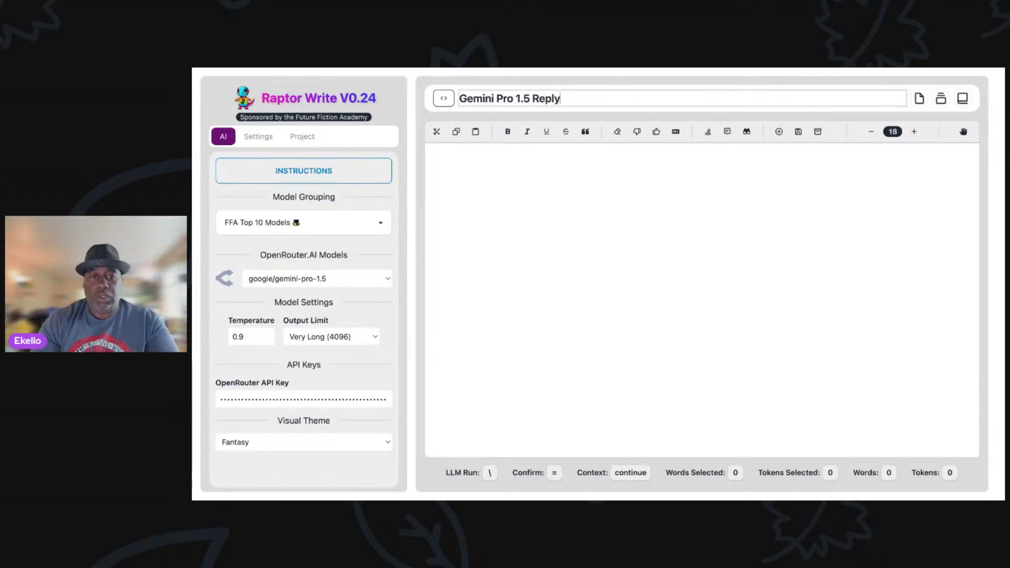
Enter the same Serials prompt-writing request in the Gemini Pro 1.5 Reply document, then generate and accept the model's reply
{"action": "left_click", "coordinate": [475, 168]}
{"action": "type", "text": "I would like you to write a prompt for a large language model that will instruct it on how to write Serials. The idea is to take an initial idea from the author and turn that into multiple chapters in a single book that could also double as standalone stories for the serial.    Remember it has to be in the form of a prompt."}
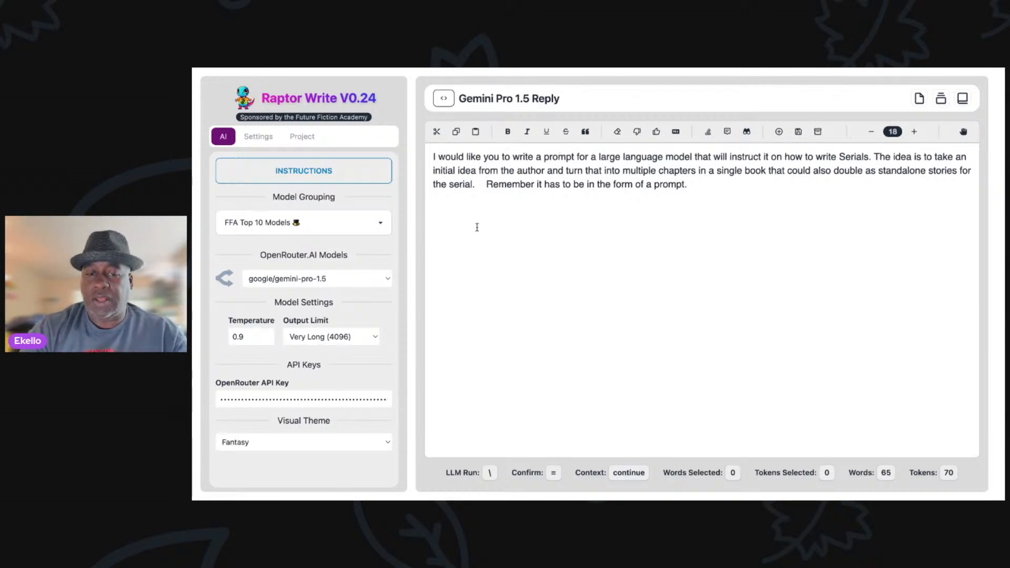
{"action": "key", "text": "backslash"}
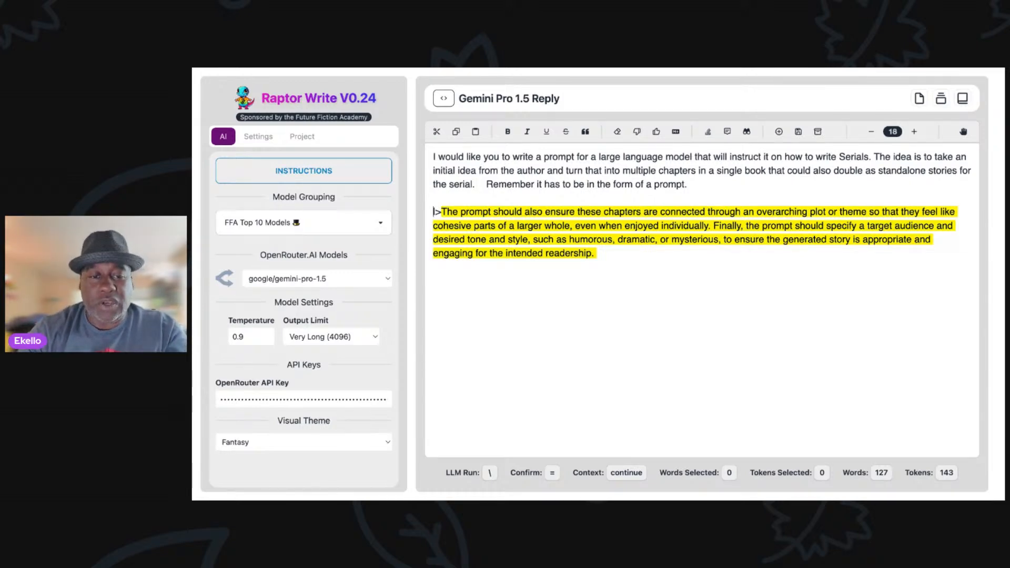
{"action": "key", "text": "Delete"}
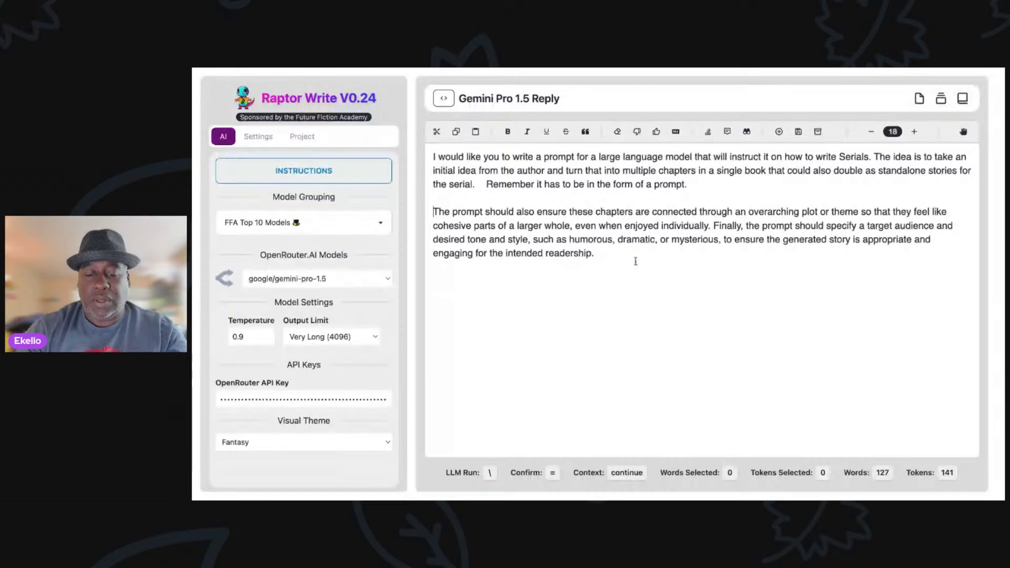
Add the follow-up "Now write the prompt in great detail, please." below the reply, then generate and accept the detailed prompt
{"action": "key", "text": "Return"}
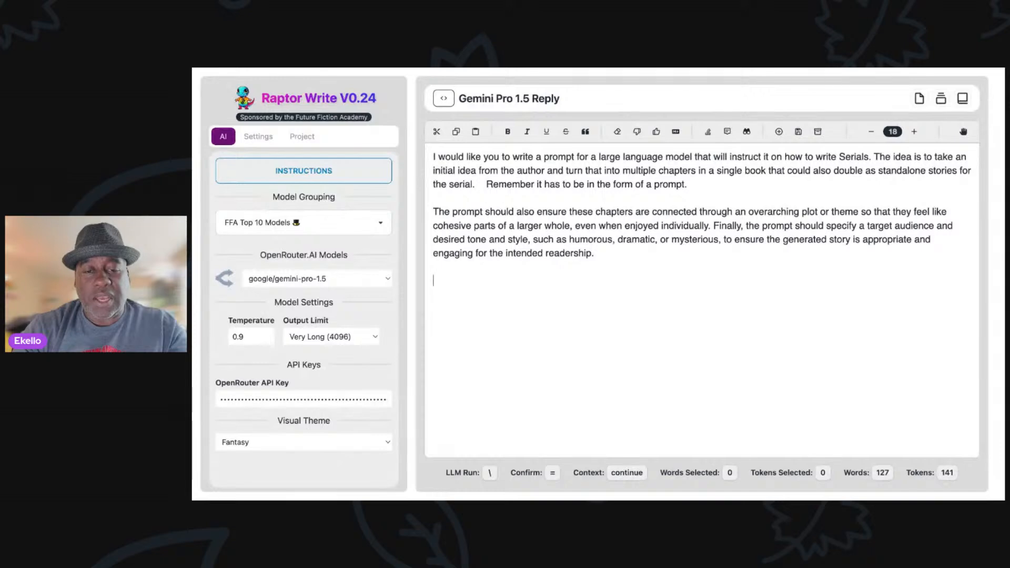
{"action": "type", "text": "Now write the prompt in"}
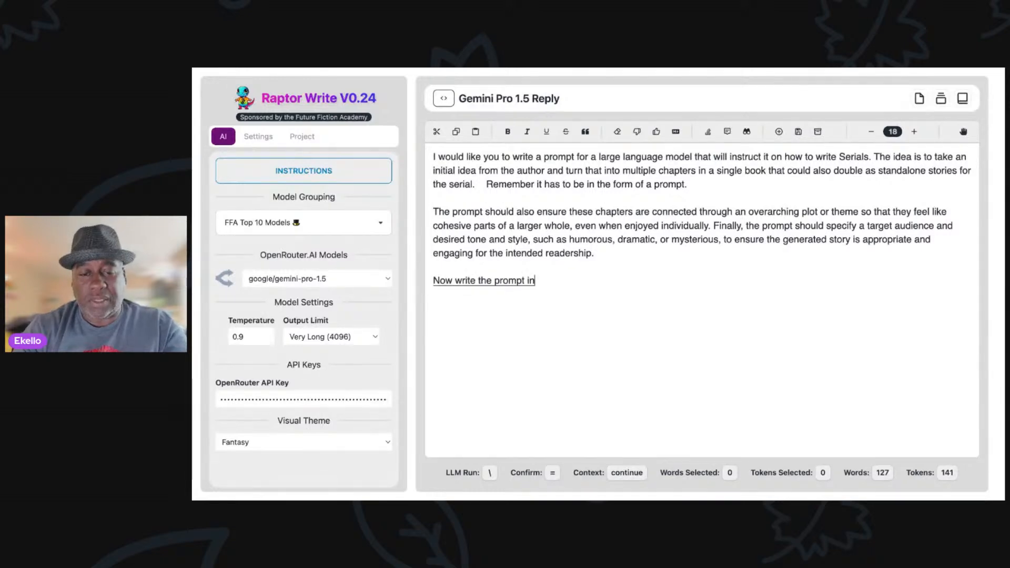
{"action": "type", "text": " great detail, please"}
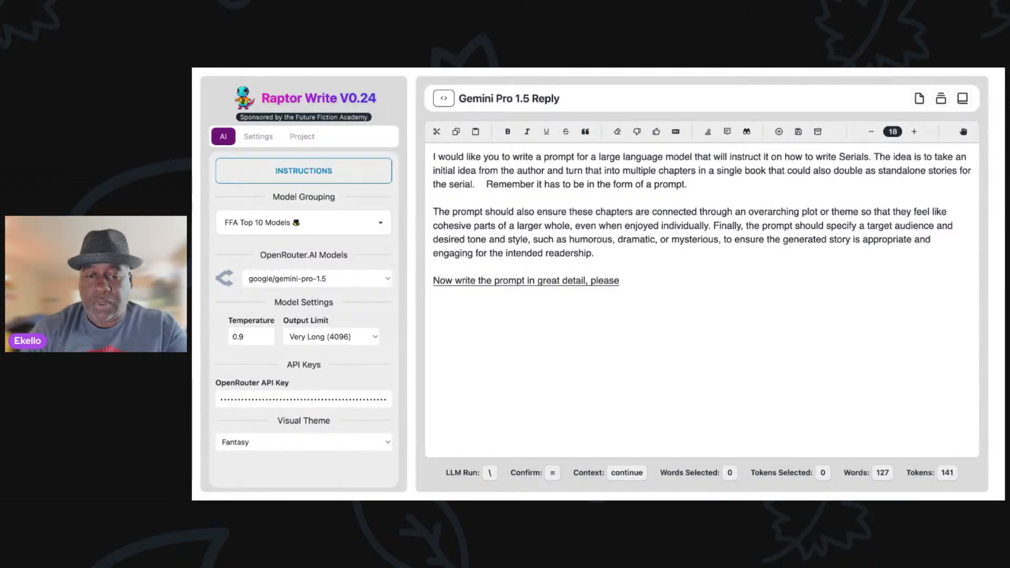
{"action": "type", "text": "."}
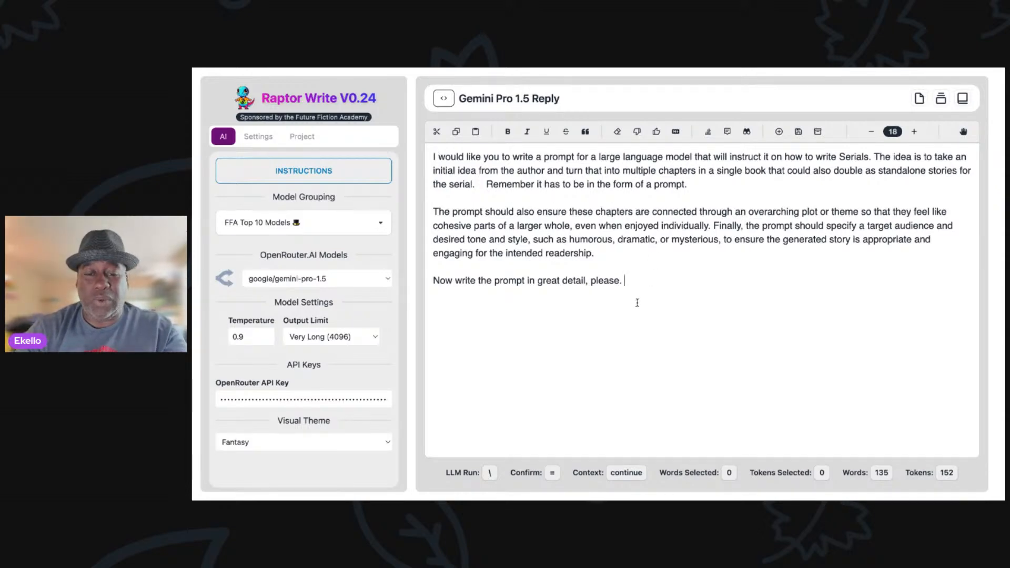
{"action": "key", "text": "Return"}
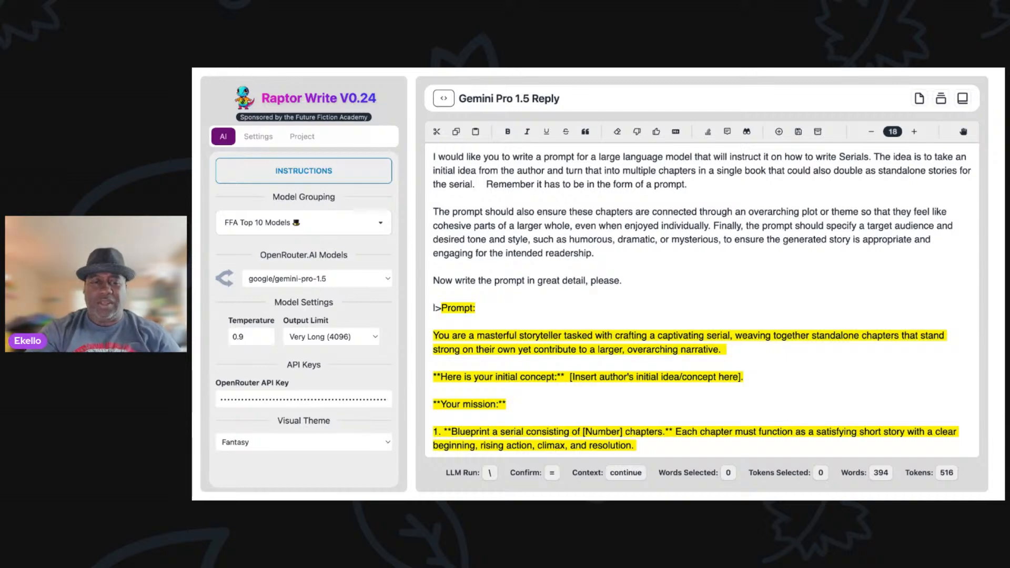
{"action": "key", "text": "="}
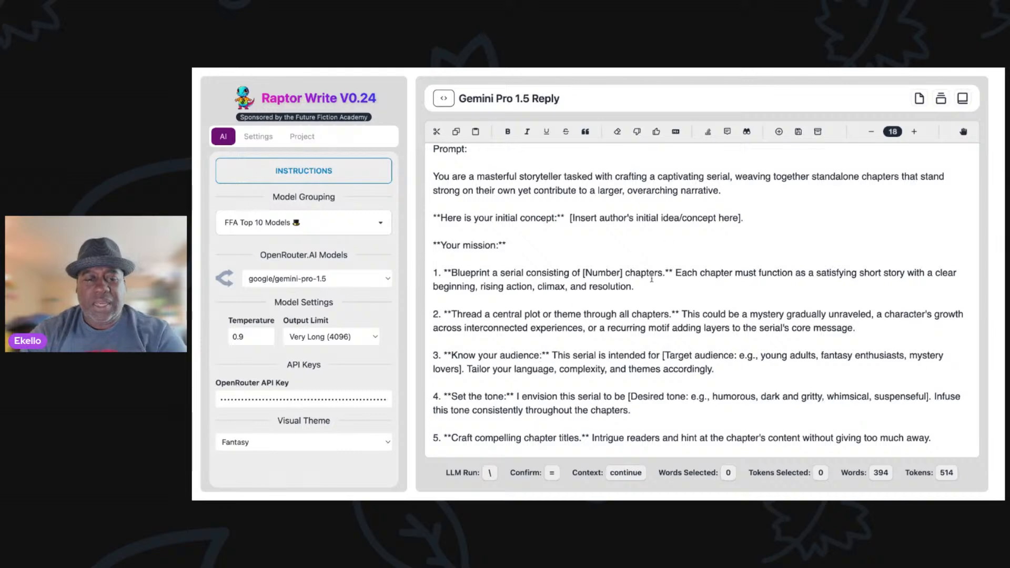
Review the detailed Gemini prompt through to its closing reminder and compare it with the request and follow-up text above it
{"action": "scroll", "coordinate": [649, 280], "scroll_direction": "up", "scroll_amount": 3}
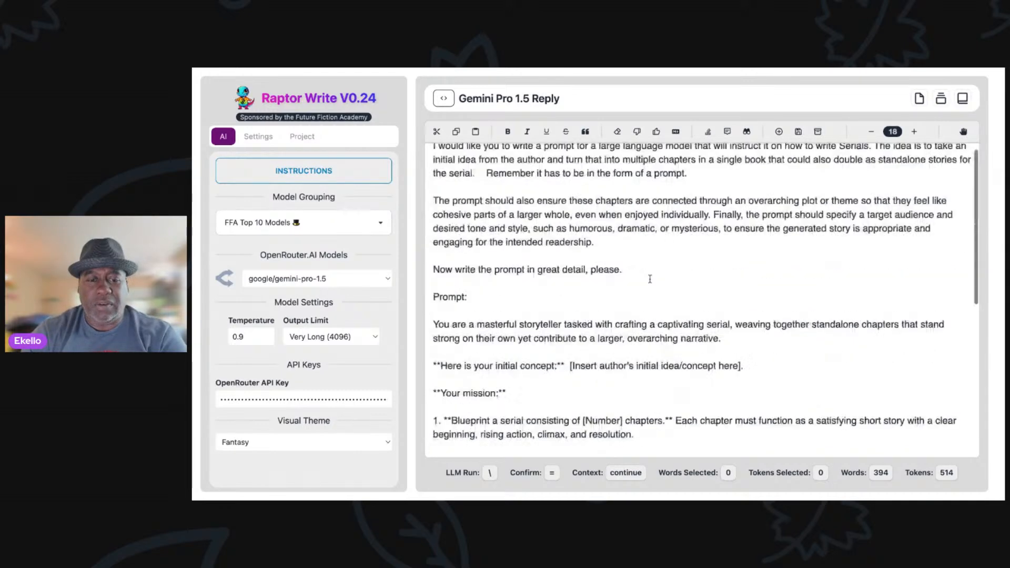
{"action": "scroll", "coordinate": [649, 279], "scroll_direction": "up", "scroll_amount": 1}
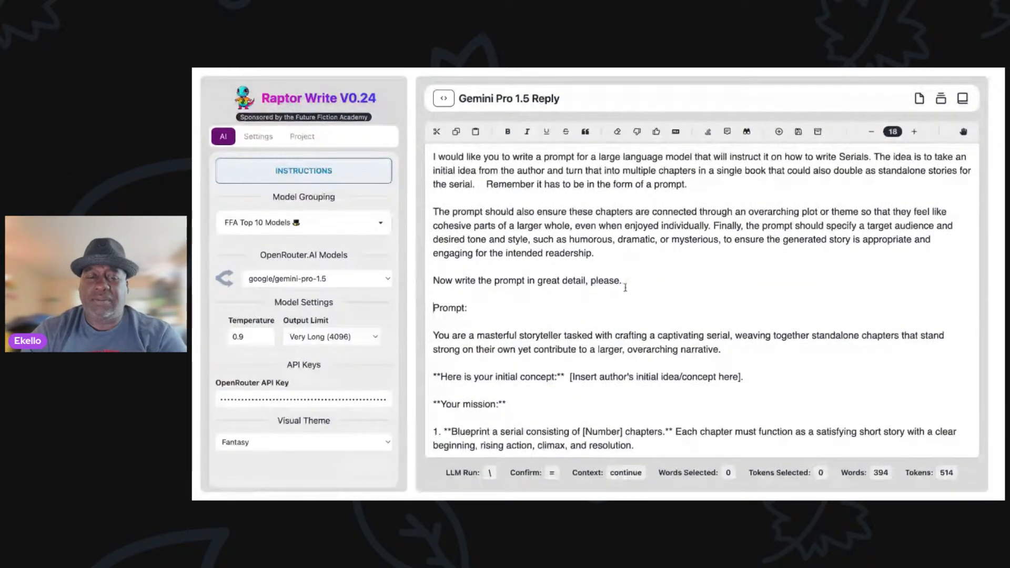
{"action": "scroll", "coordinate": [625, 287], "scroll_direction": "down", "scroll_amount": 5}
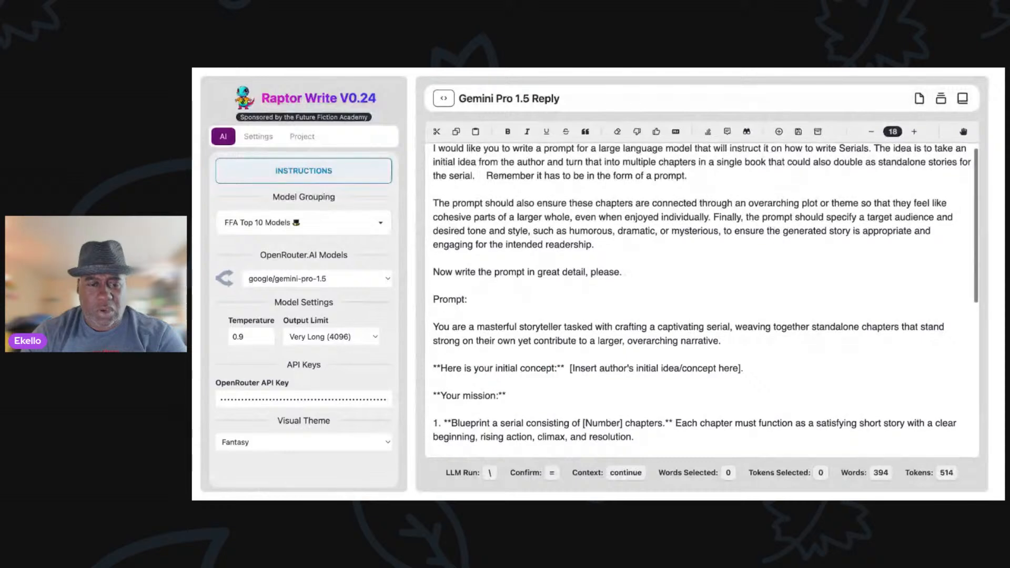
{"action": "scroll", "coordinate": [702, 298], "scroll_direction": "down", "scroll_amount": 3}
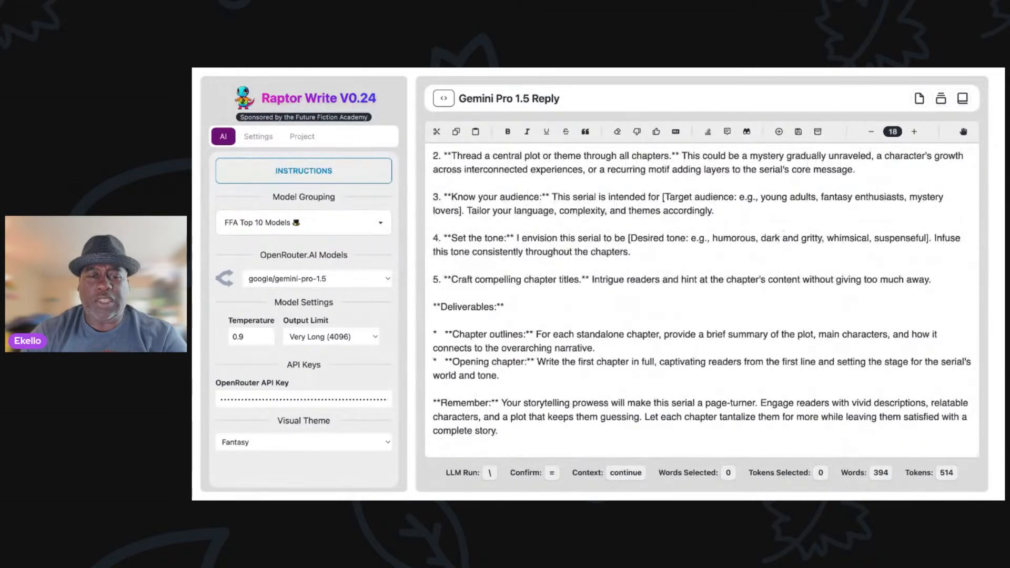
{"action": "scroll", "coordinate": [702, 298], "scroll_direction": "up", "scroll_amount": 2}
{"action": "scroll", "coordinate": [645, 245], "scroll_direction": "up", "scroll_amount": 6}
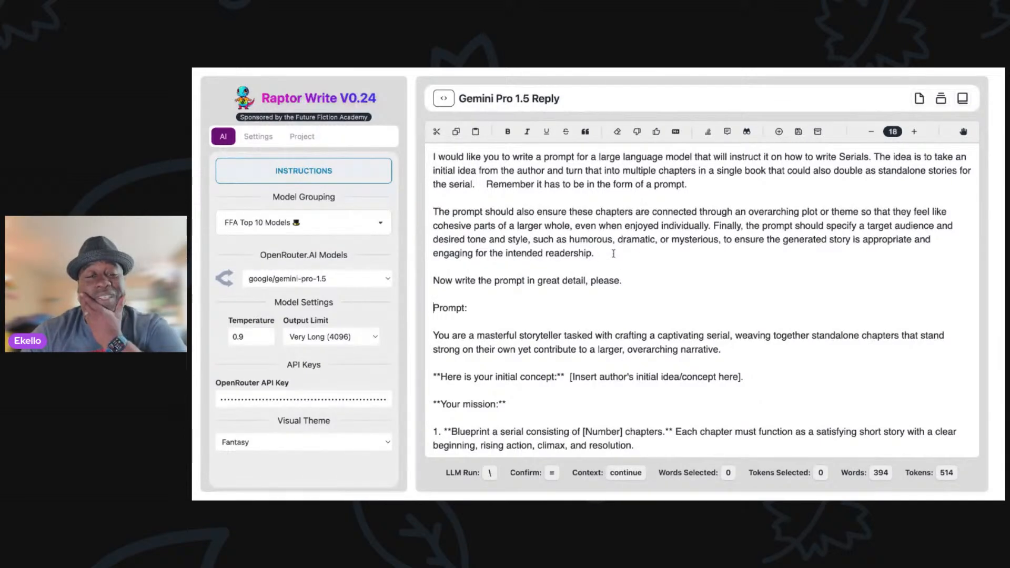
{"action": "left_click_drag", "start_coordinate": [596, 253], "coordinate": [432, 153]}
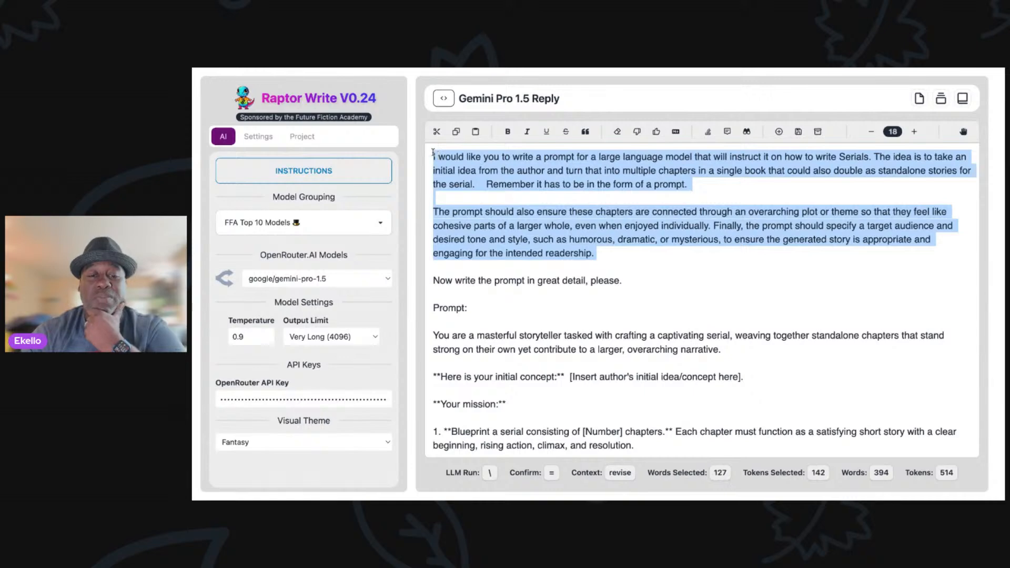
{"action": "left_click", "coordinate": [628, 284]}
{"action": "left_click_drag", "start_coordinate": [629, 284], "coordinate": [414, 153]}
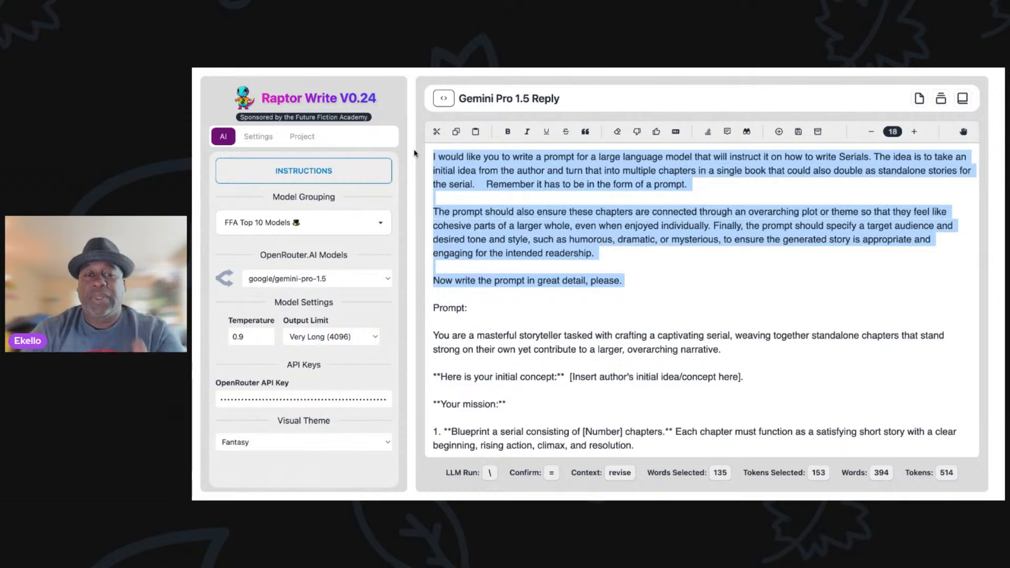
{"action": "left_click", "coordinate": [669, 282]}
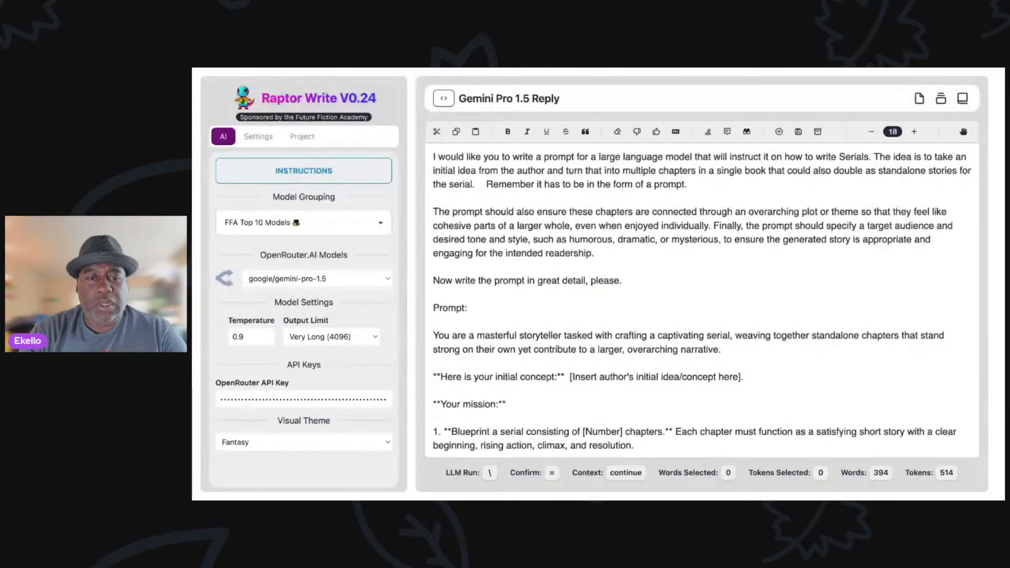
Switch to the OpenAI website and examine the OpenAI o1 announcement and the cards in the ChatGPT section
{"action": "key", "text": "alt+Tab"}
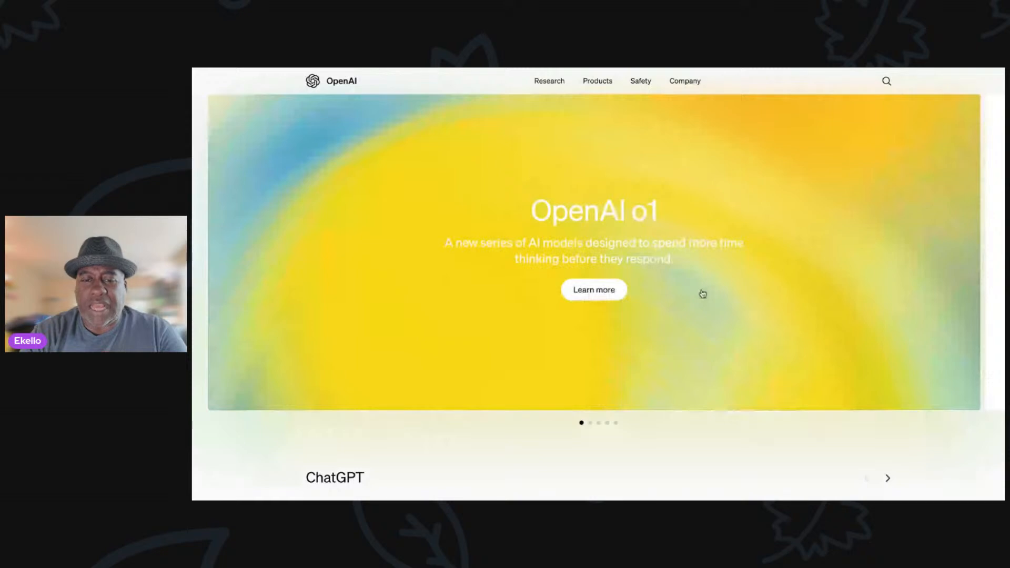
{"action": "scroll", "coordinate": [760, 343], "scroll_direction": "down", "scroll_amount": 1}
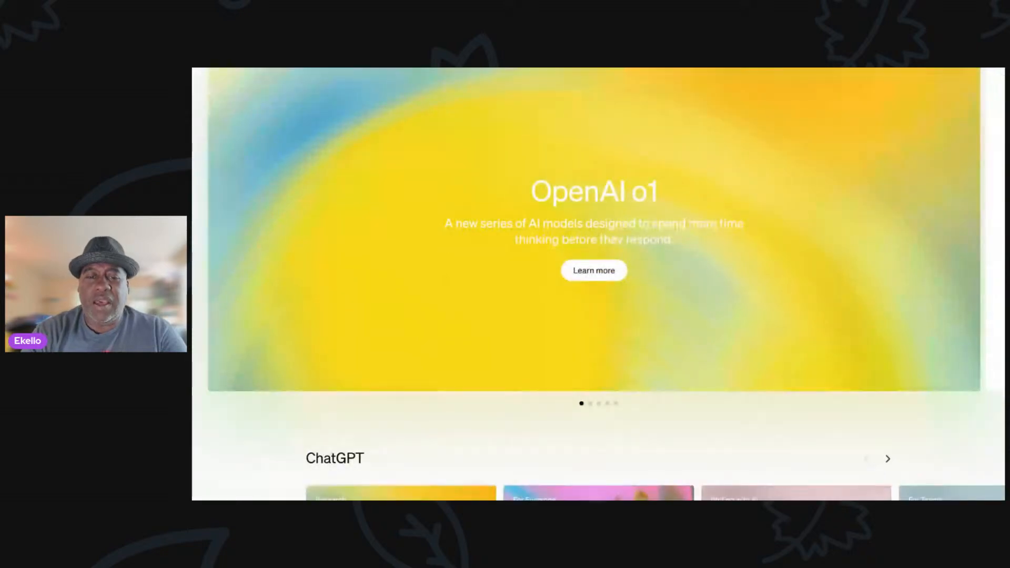
{"action": "scroll", "coordinate": [598, 284], "scroll_direction": "down", "scroll_amount": 2}
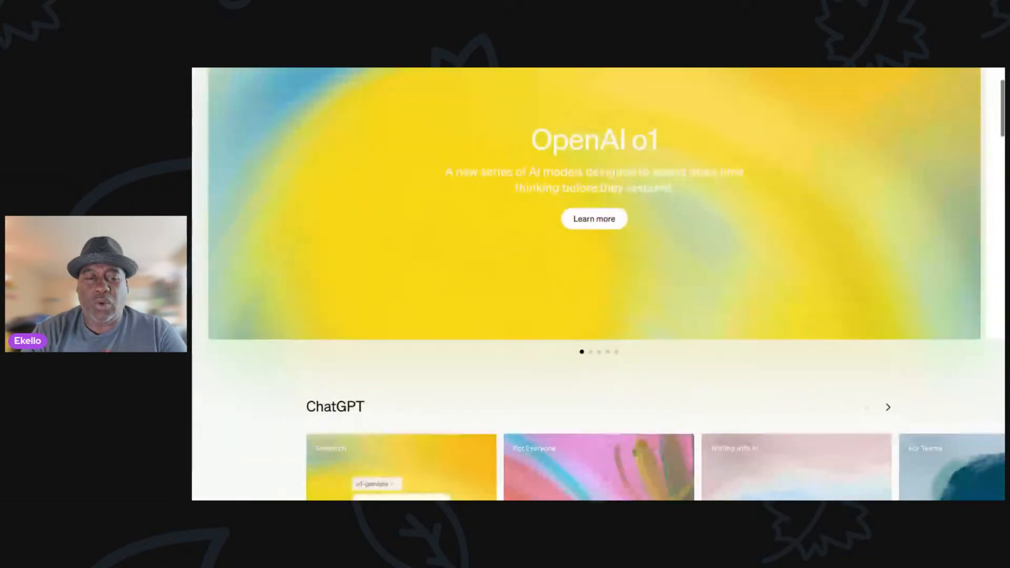
{"action": "scroll", "coordinate": [598, 284], "scroll_direction": "down", "scroll_amount": 10}
{"action": "scroll", "coordinate": [598, 284], "scroll_direction": "up", "scroll_amount": 1}
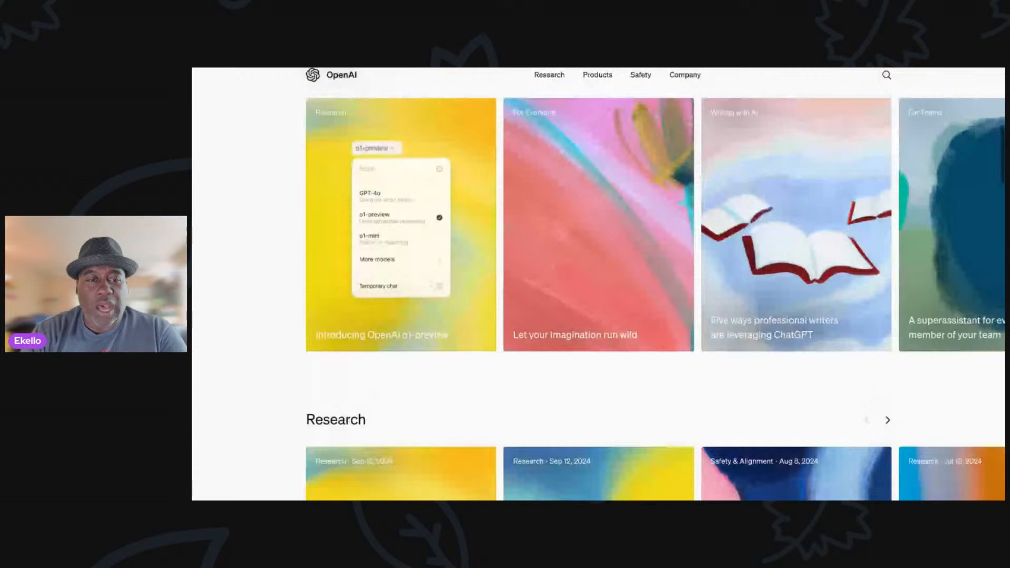
{"action": "scroll", "coordinate": [408, 328], "scroll_direction": "up", "scroll_amount": 2}
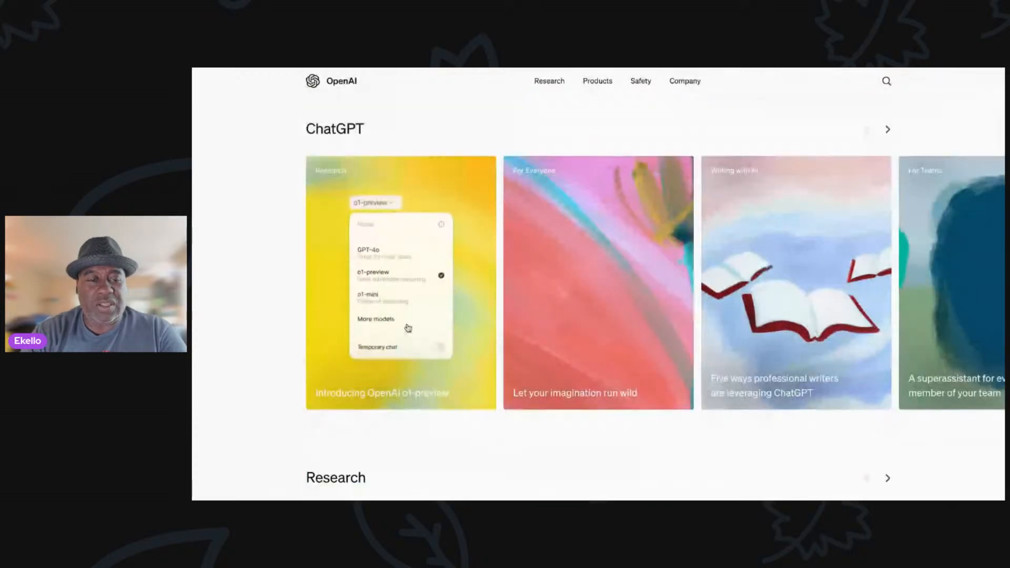
{"action": "scroll", "coordinate": [426, 326], "scroll_direction": "right", "scroll_amount": 5}
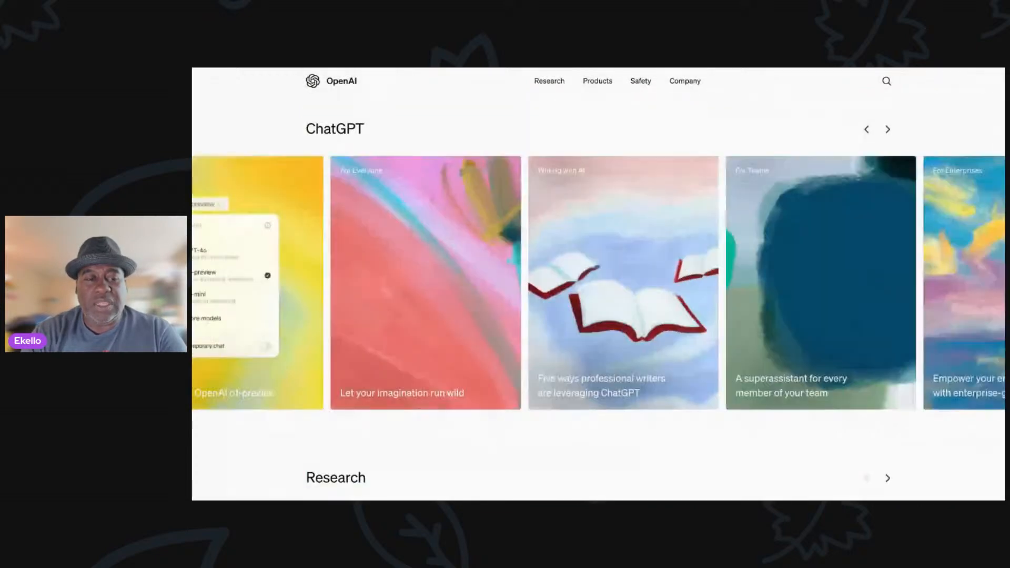
{"action": "scroll", "coordinate": [594, 224], "scroll_direction": "left", "scroll_amount": 5}
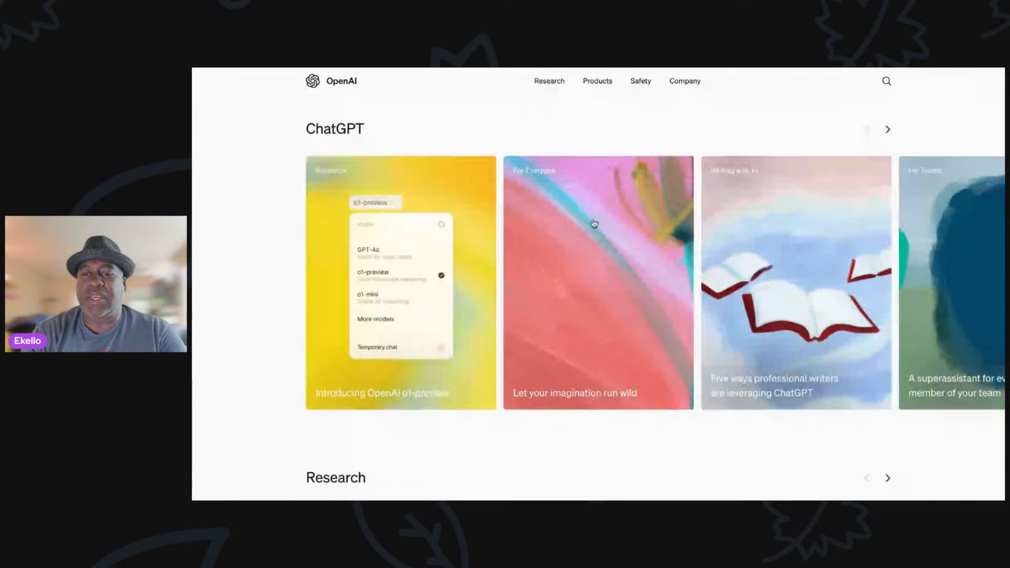